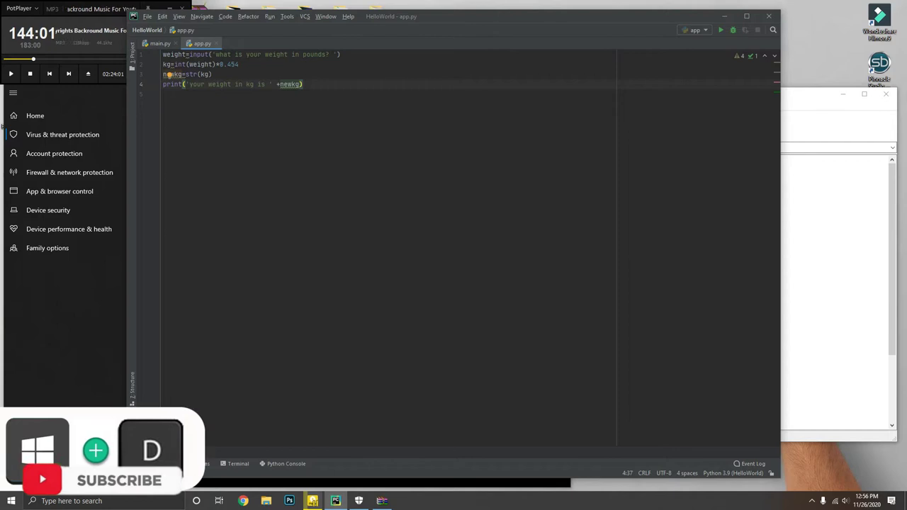
- Minimise every open window with Win+D to reveal the bare desktop
key(super+d)
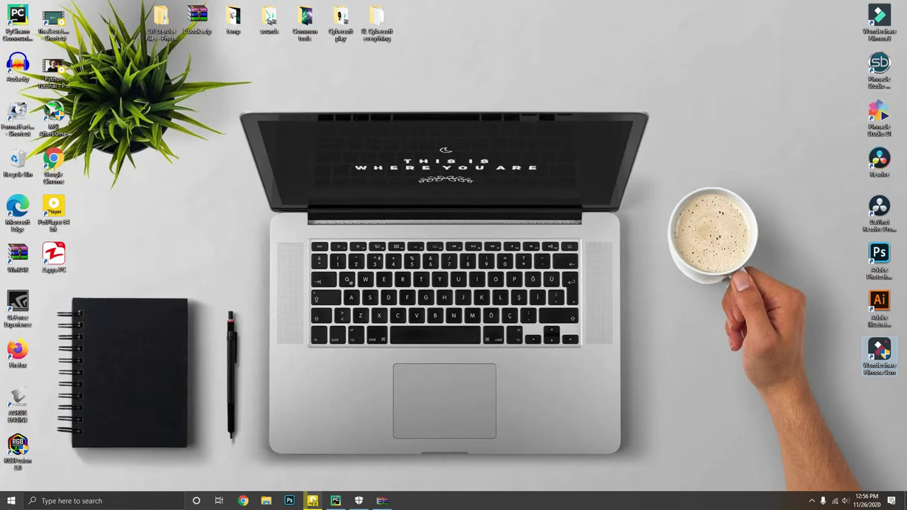
key(super+d)
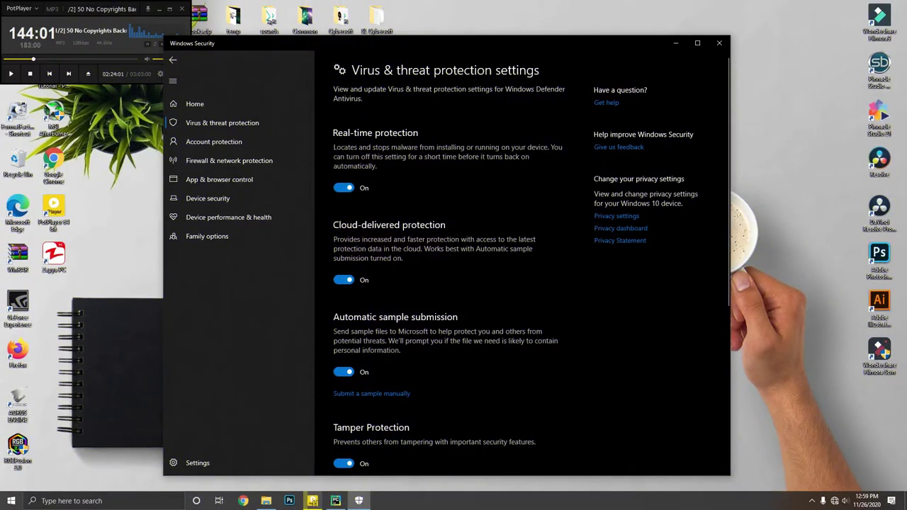
key(super+m)
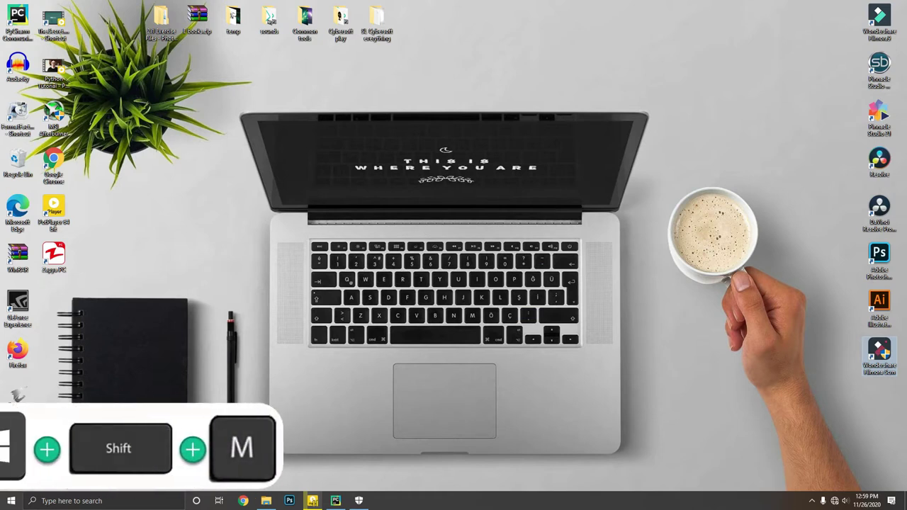
key(super+shift+m)
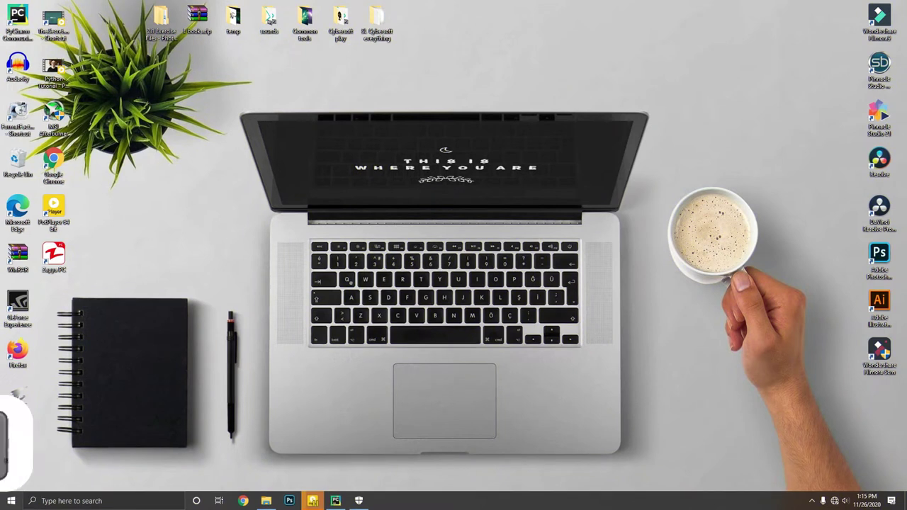
key(super+e)
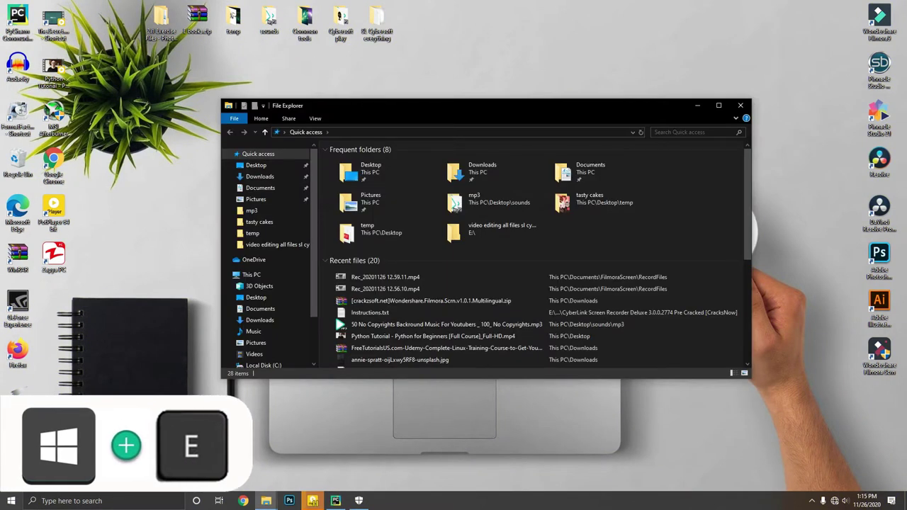
key(super+e)
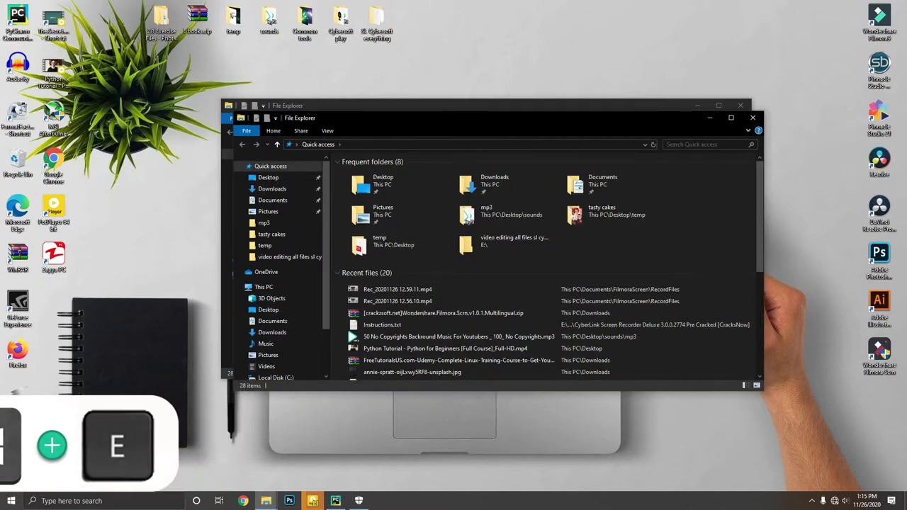
key(super+e)
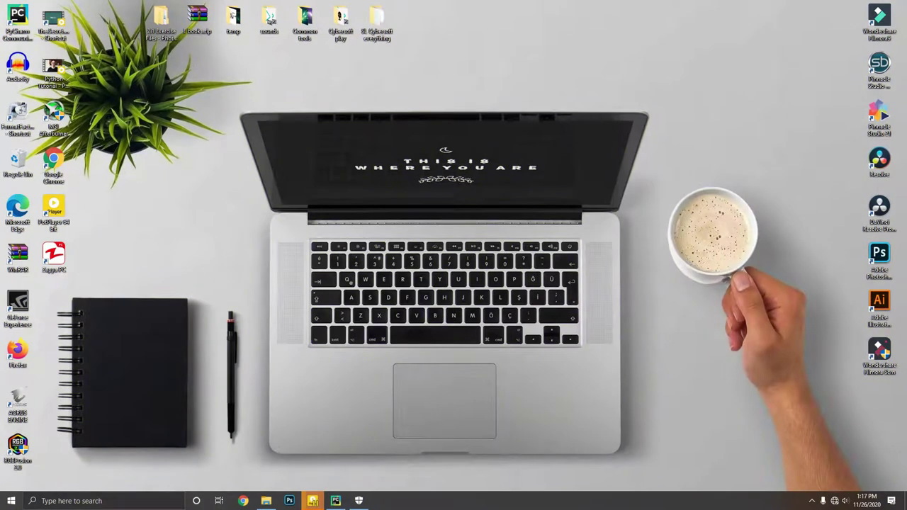
key(super+a)
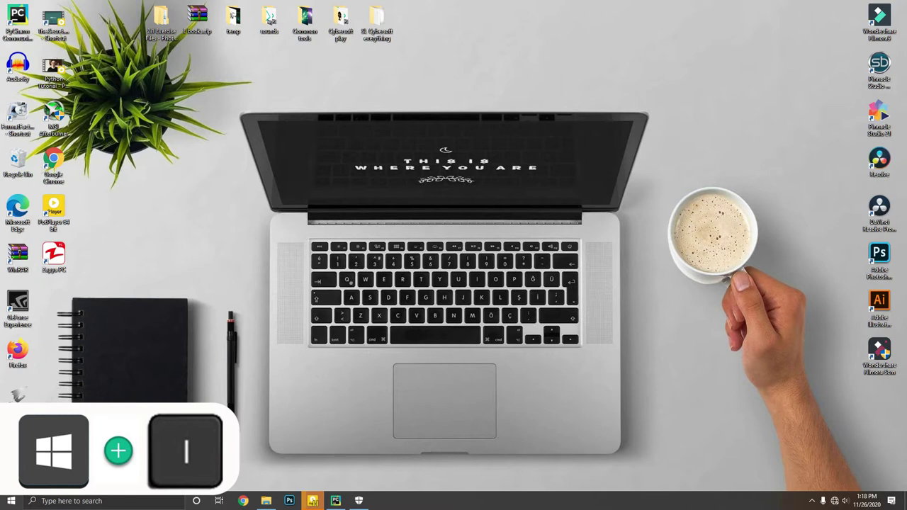
key(super+i)
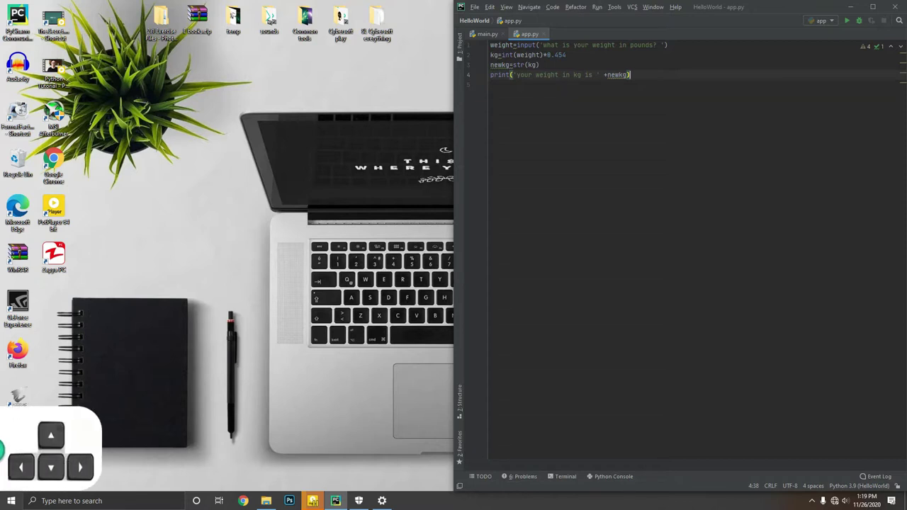
key(super+Right)
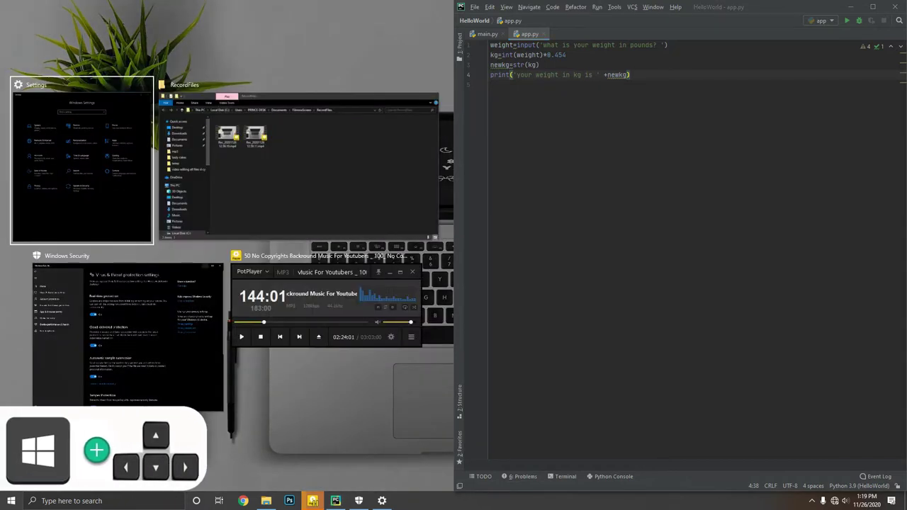
key(Return)
key(super+Down)
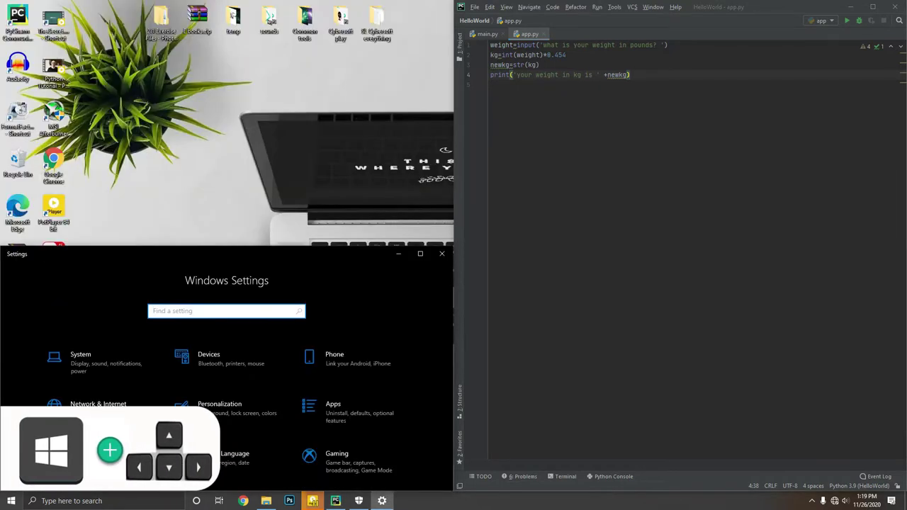
key(Right)
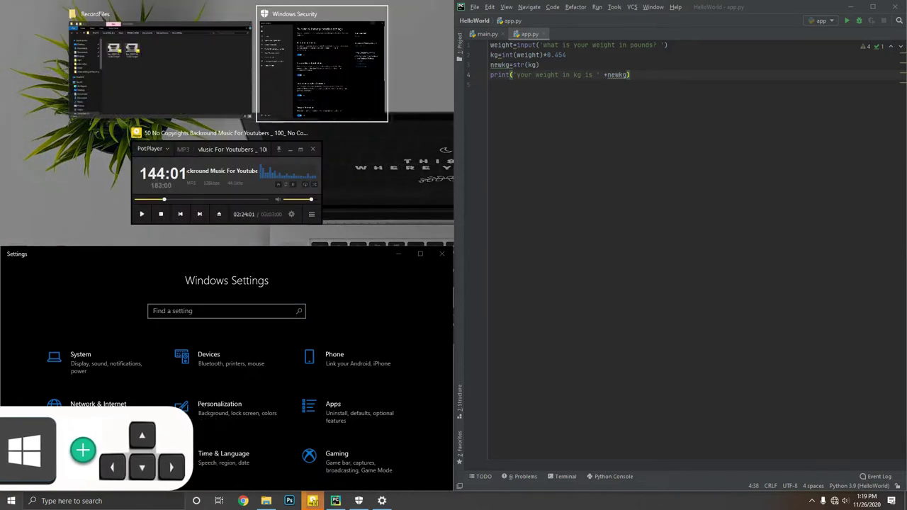
key(Return)
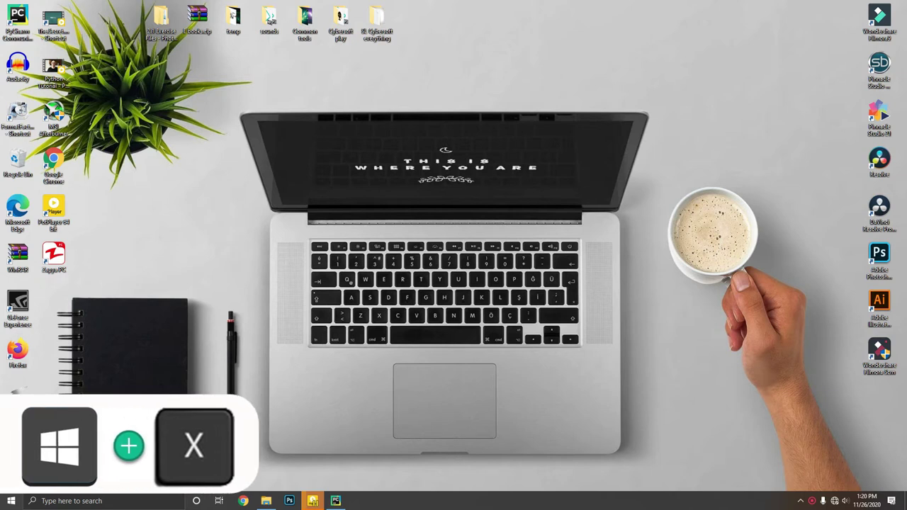
- Open the Win+X quick-link menu and move down two entries in its system-tools list
key(super+x)
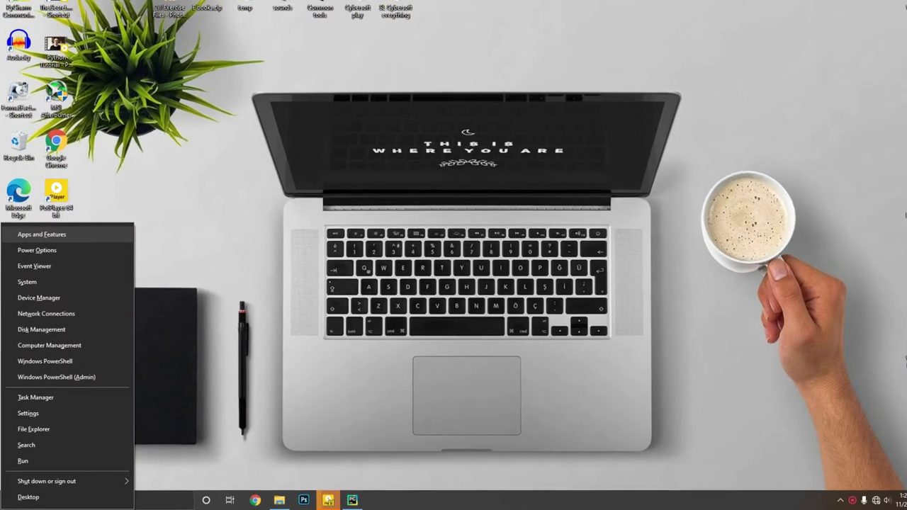
key(Down)
key(Down)
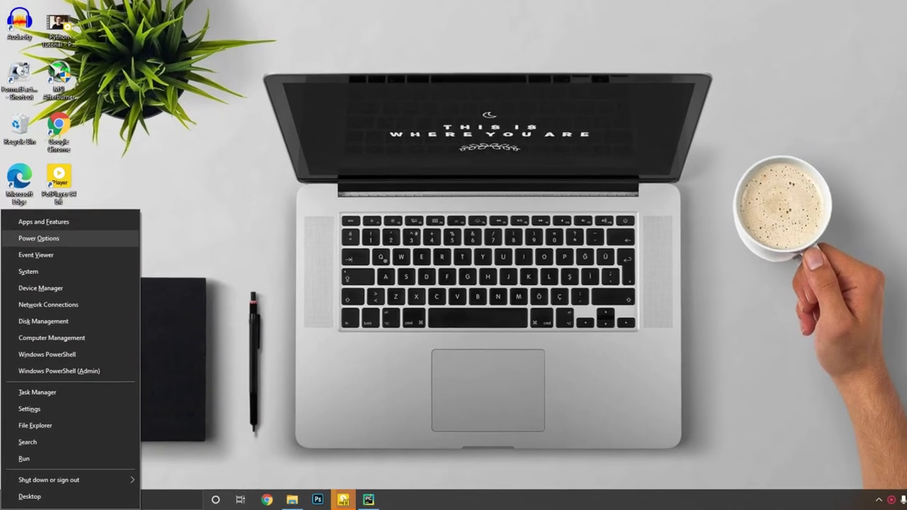
key(Down)
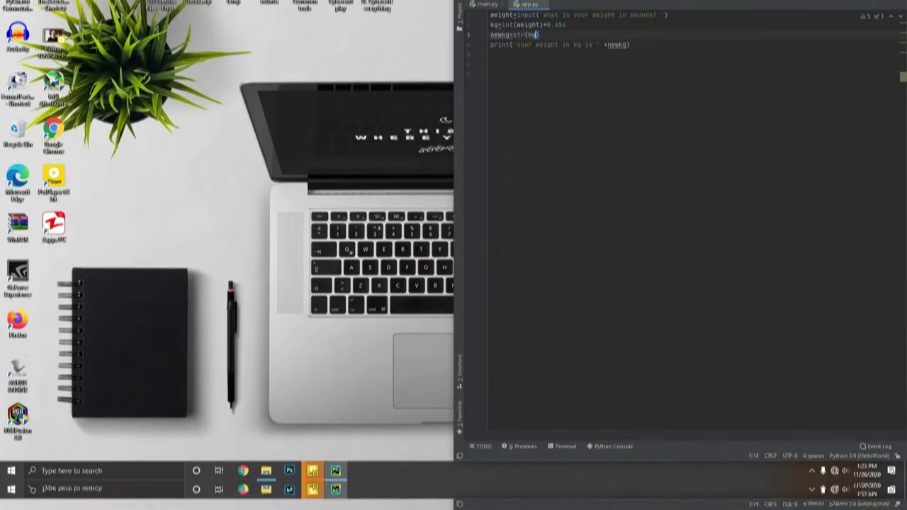
- Select the newkg=str(kg) code on line 3 and browse the Win+V clipboard history entries
key(shift+Left)
key(shift+Left)
key(shift+Left)
key(shift+Left)
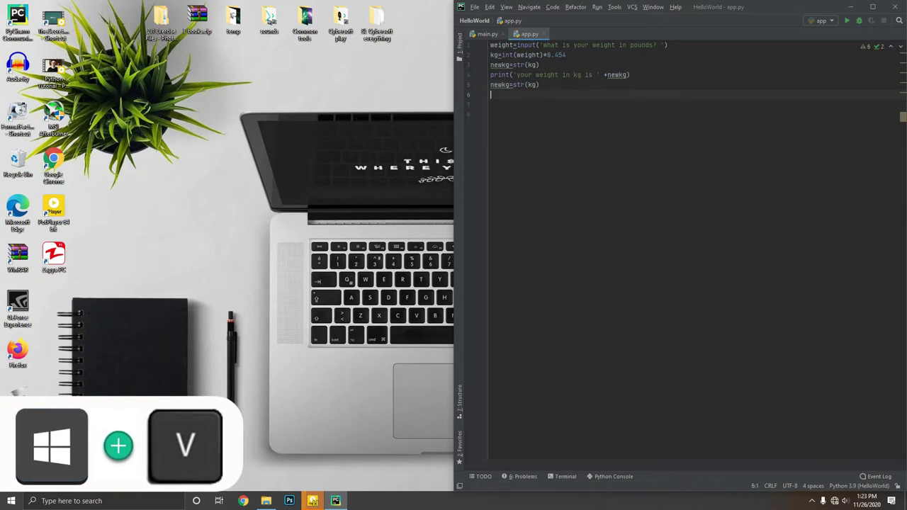
key(super+v)
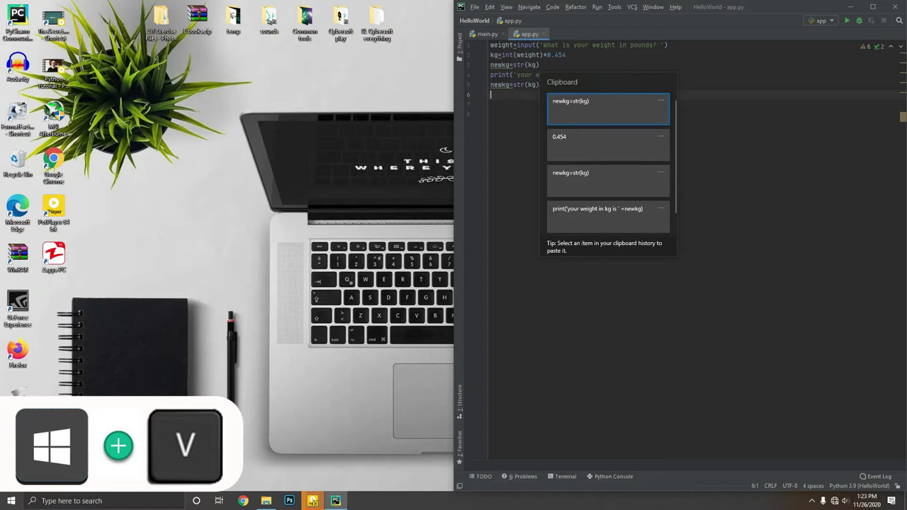
scroll(608, 170, down, 1)
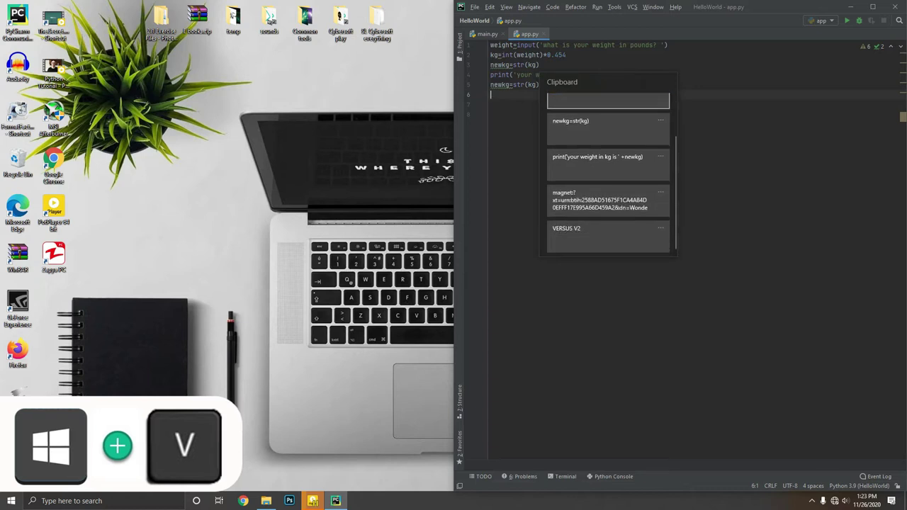
scroll(608, 142, up, 1)
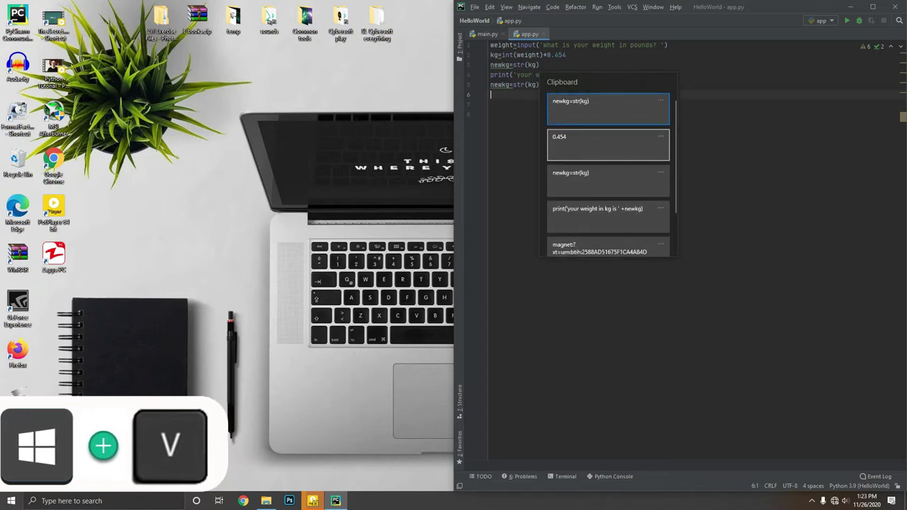
scroll(608, 170, down, 1)
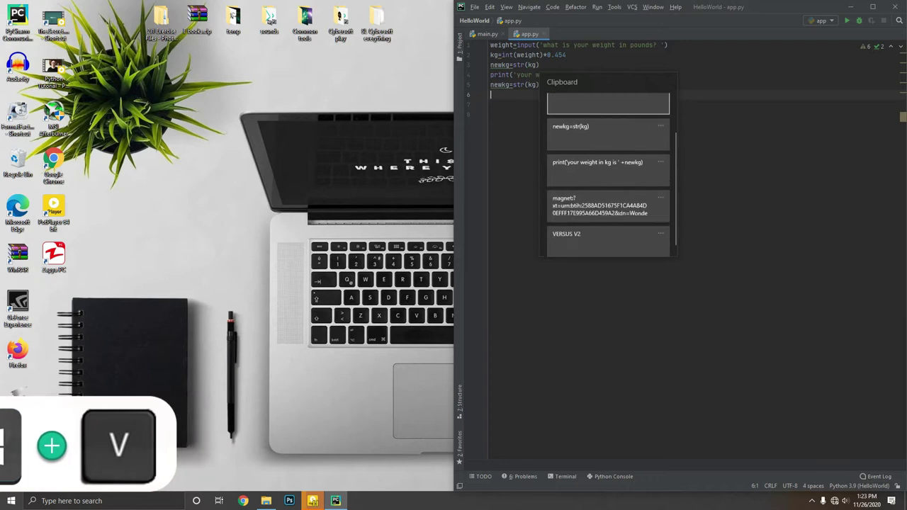
key(Down)
key(Down)
key(Down)
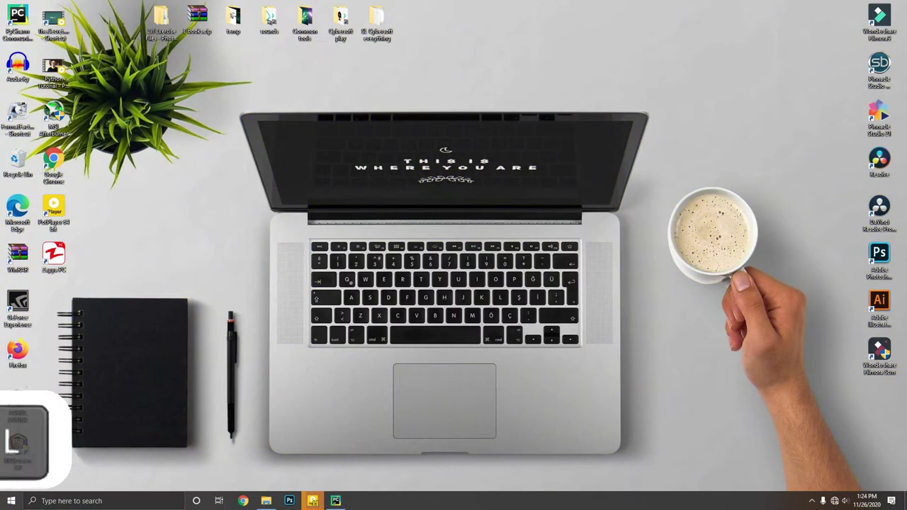
key(super+l)
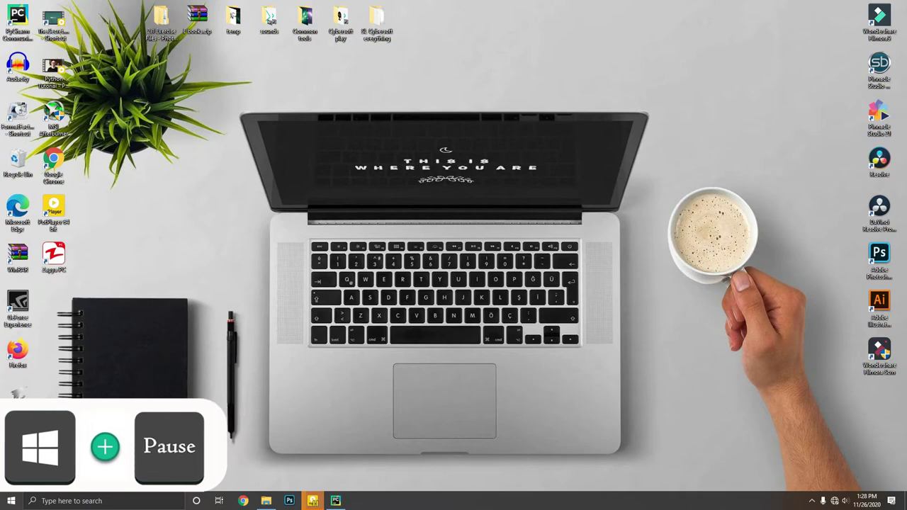
key(super+Pause)
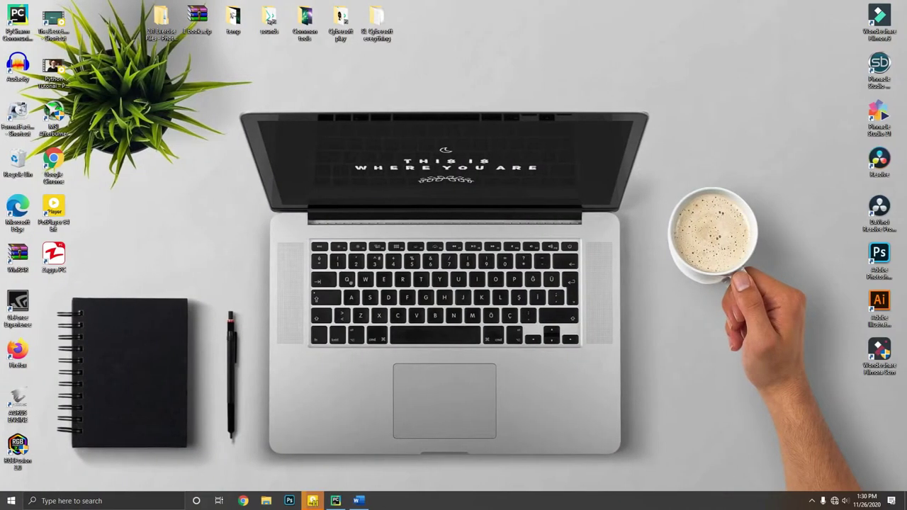
- Paste the desktop screenshot into the Word page and save a full-screen screenshot with Win+PrtSc
key(alt+Tab)
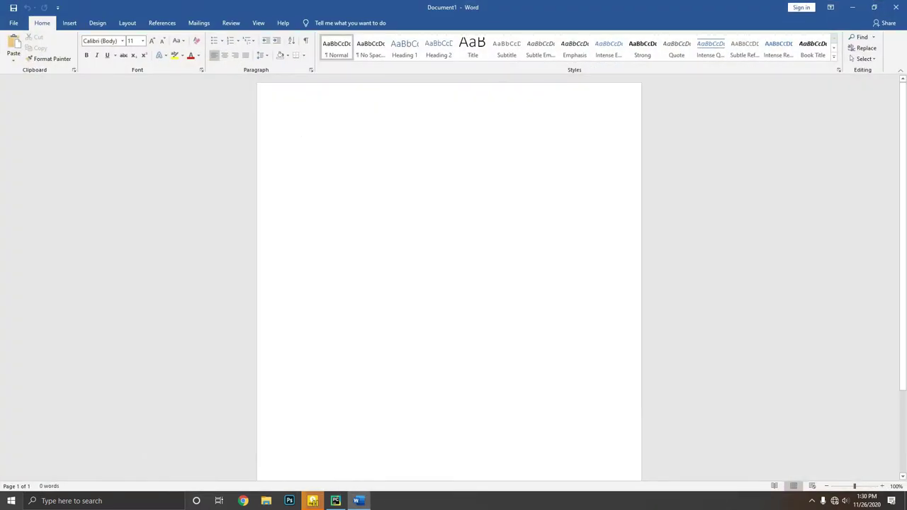
key(ctrl+v)
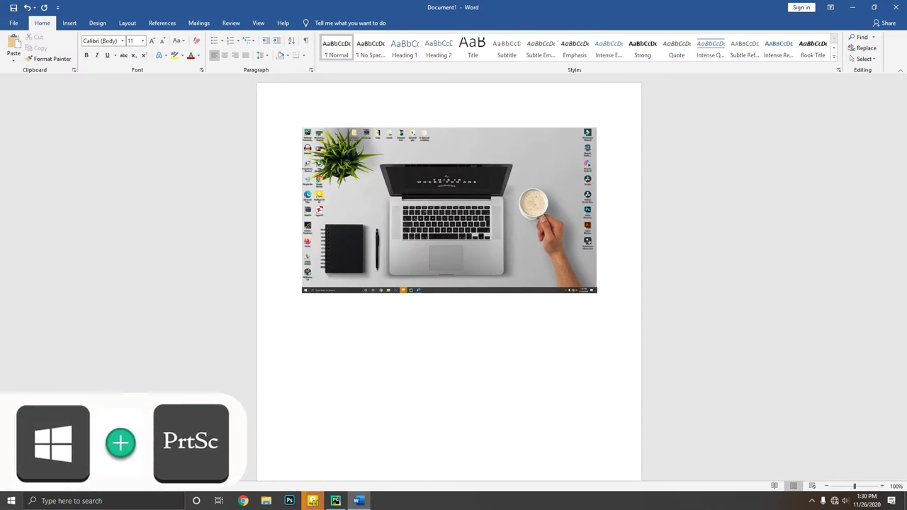
key(super+Print)
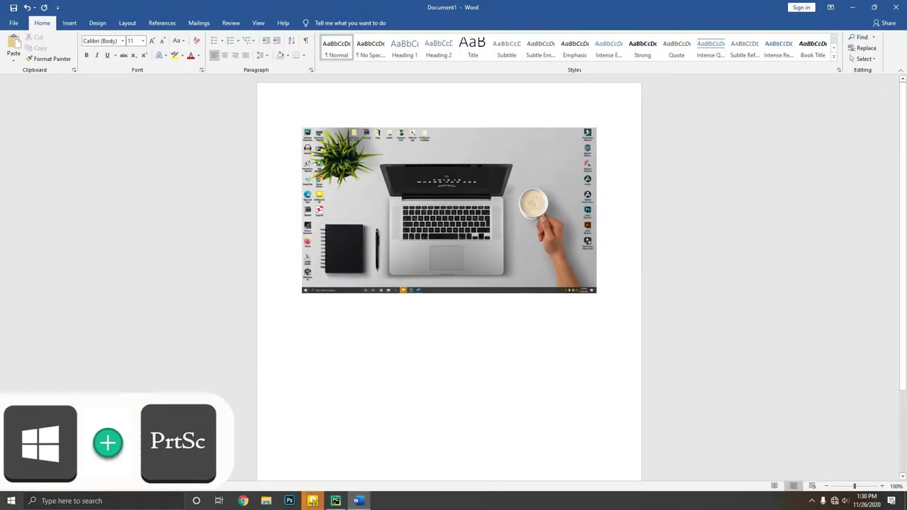
- Open the Pictures > Screenshots folder in File Explorer
key(super+e)
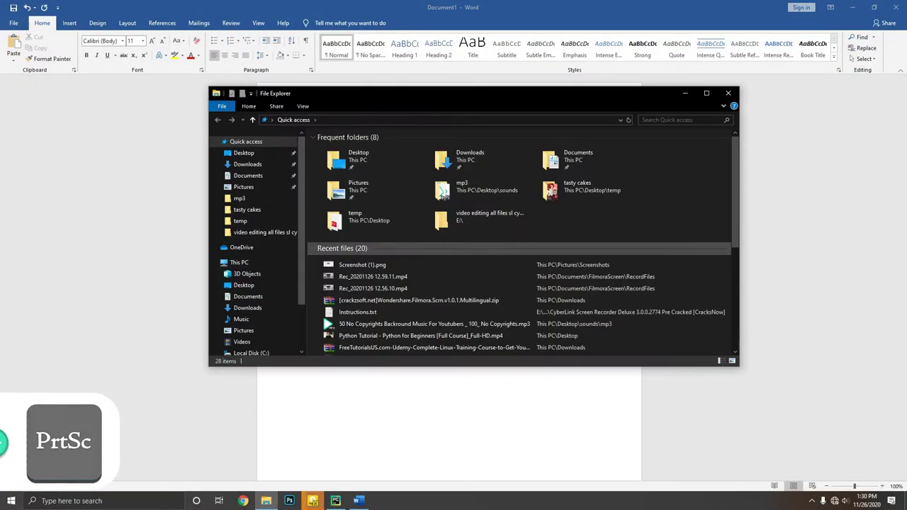
click(243, 186)
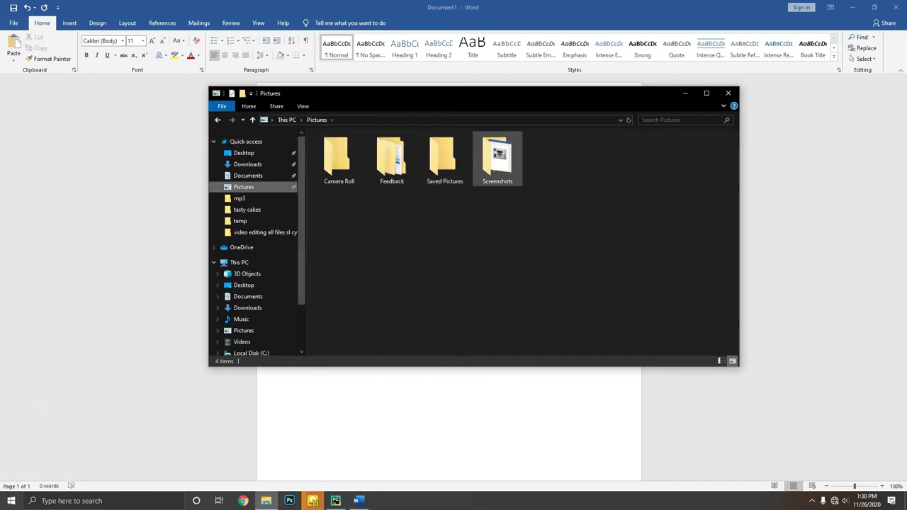
click(497, 160)
double_click(497, 160)
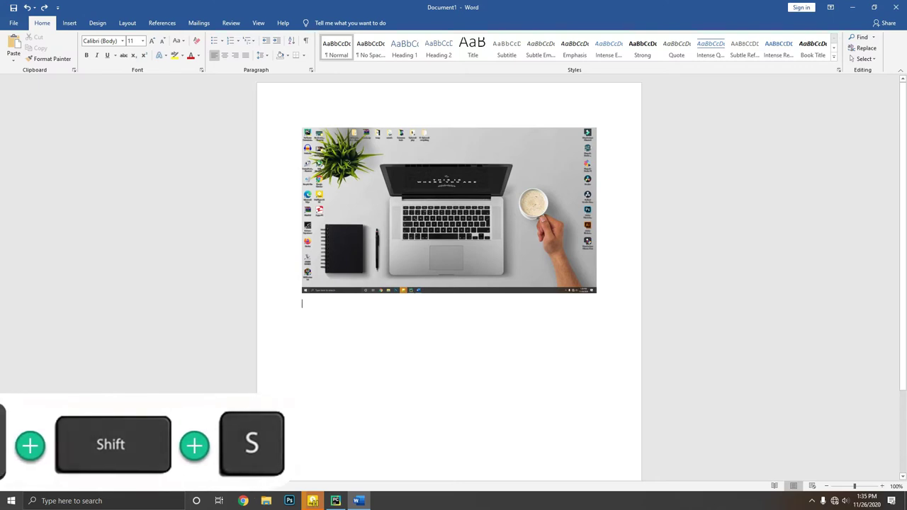
- Capture a freeform snip of the desktop with Win+Shift+S
key(super+shift+s)
click(430, 11)
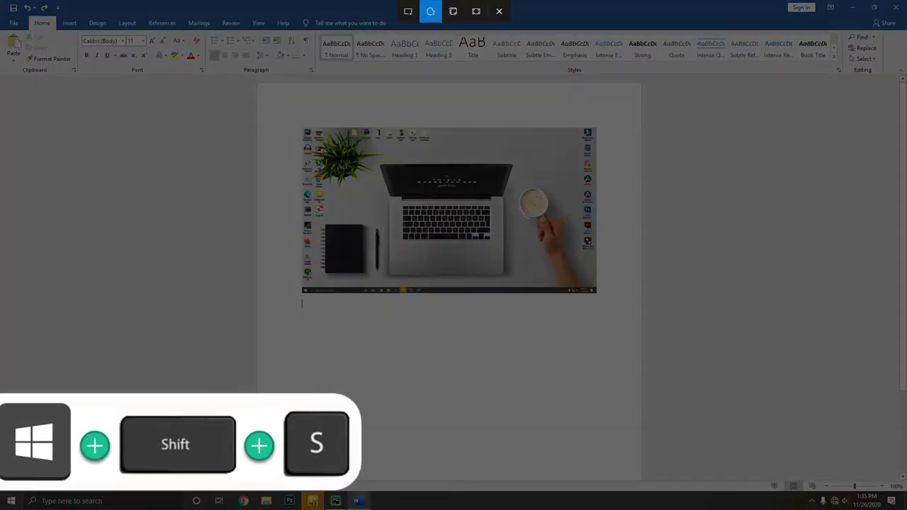
click(452, 11)
key(Escape)
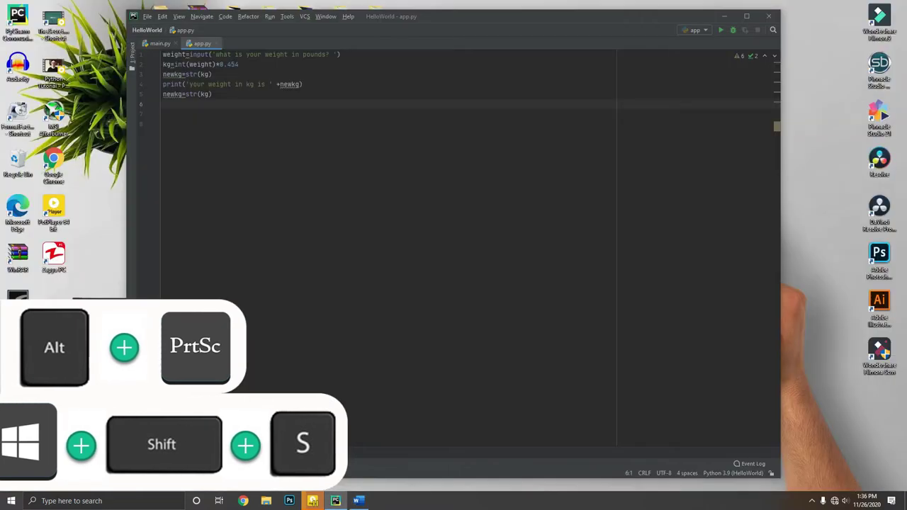
- Paste the PyCharm window screenshot into the Word document, select it, and start Magnifier
key(alt+Tab)
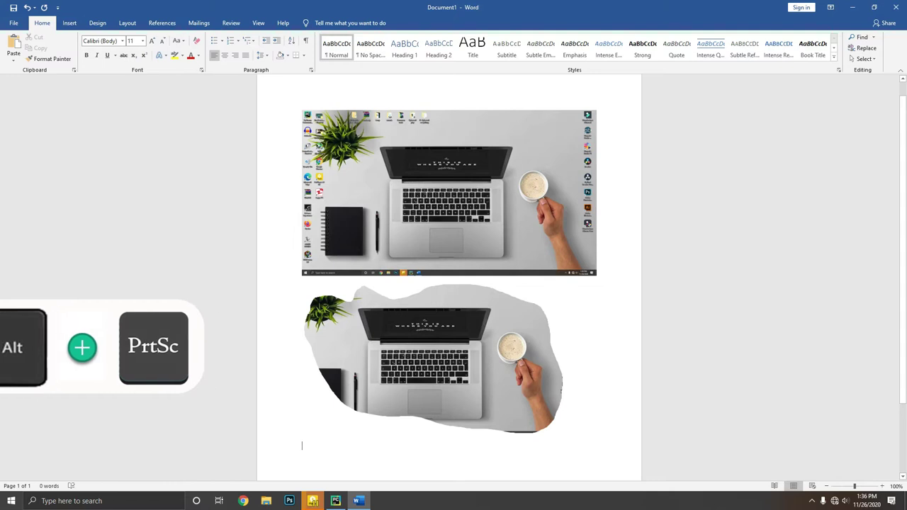
key(ctrl+v)
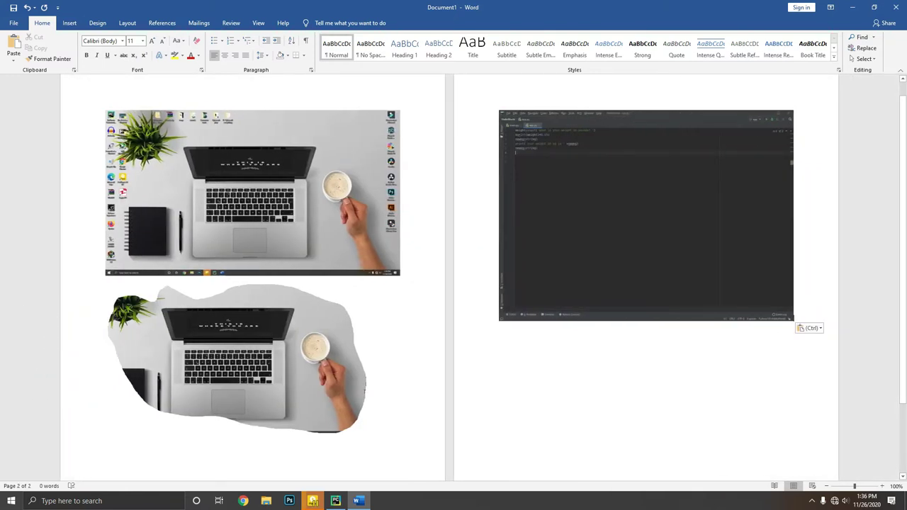
key(shift+Left)
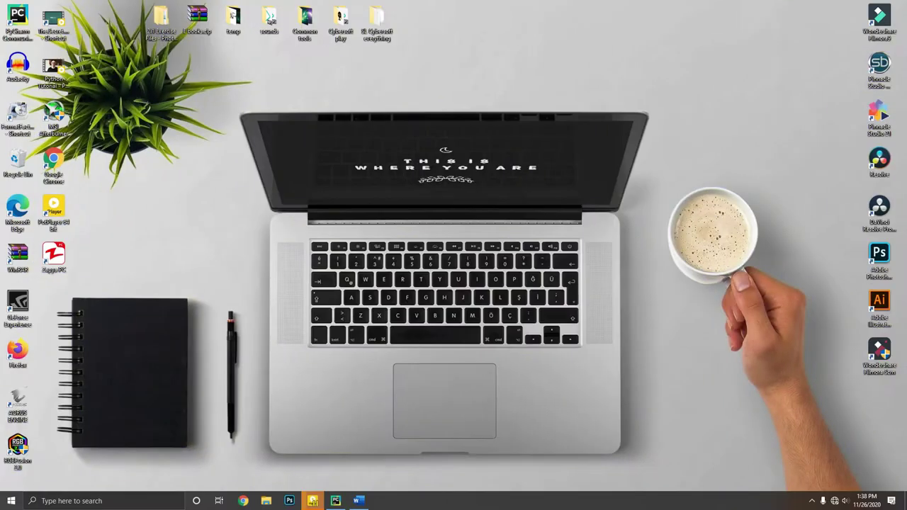
key(super+plus)
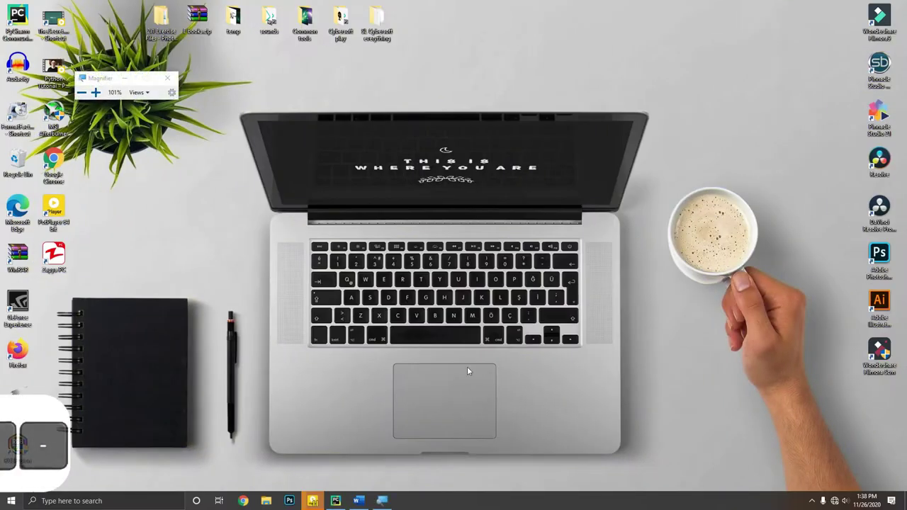
- Zoom the whole screen to 200% in Magnifier, then exit it with Win+Esc
key(super+plus)
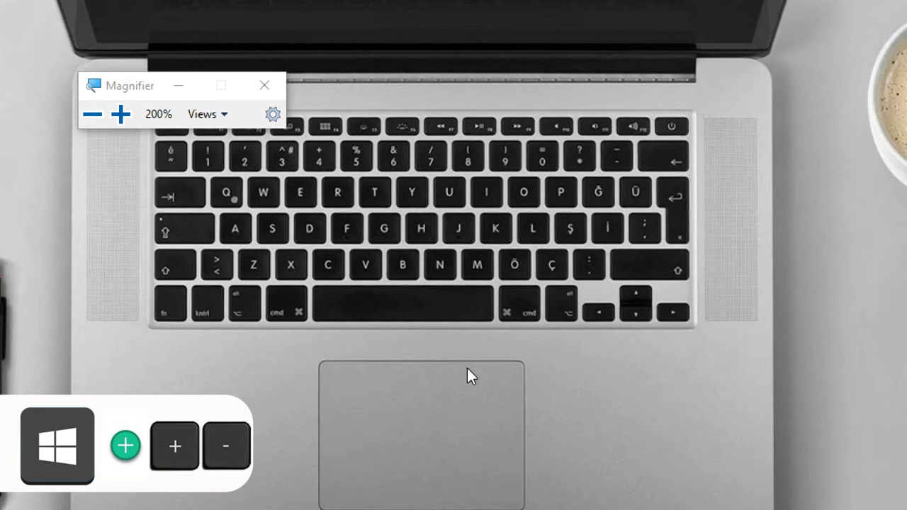
key(super)
key(super+Escape)
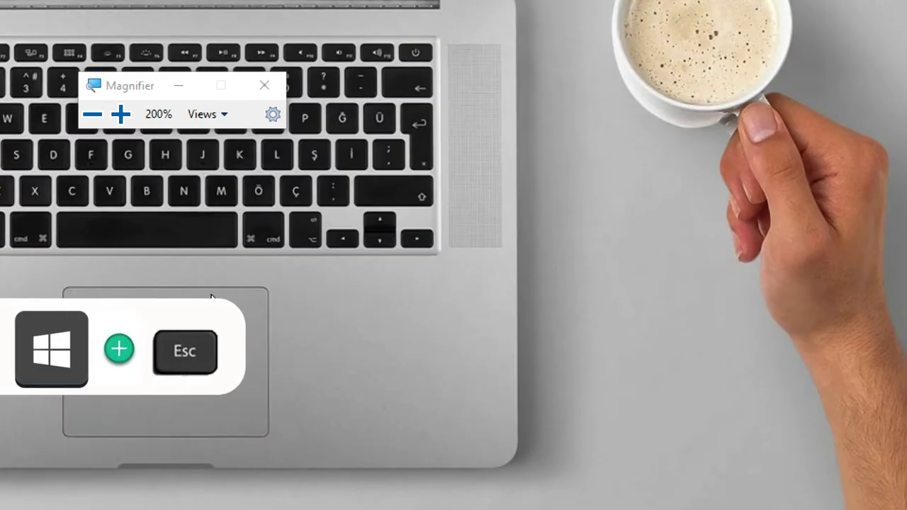
key(super+Escape)
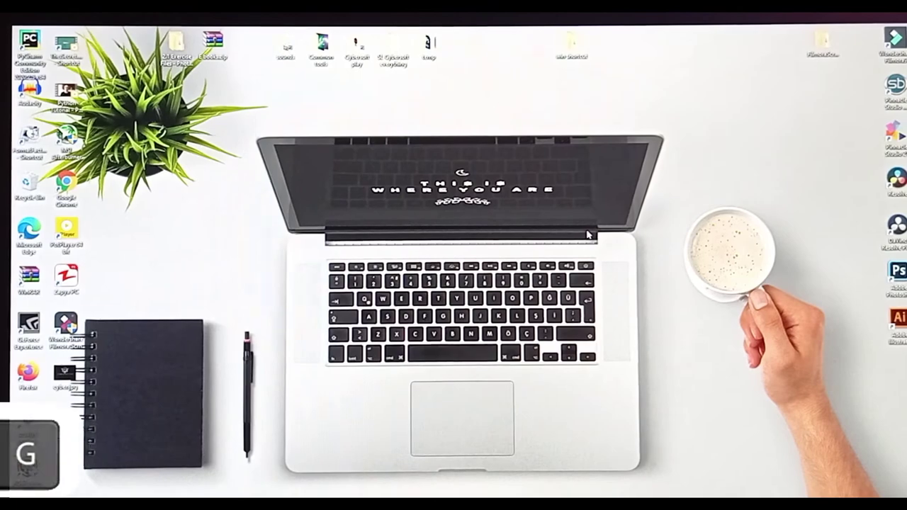
key(super+g)
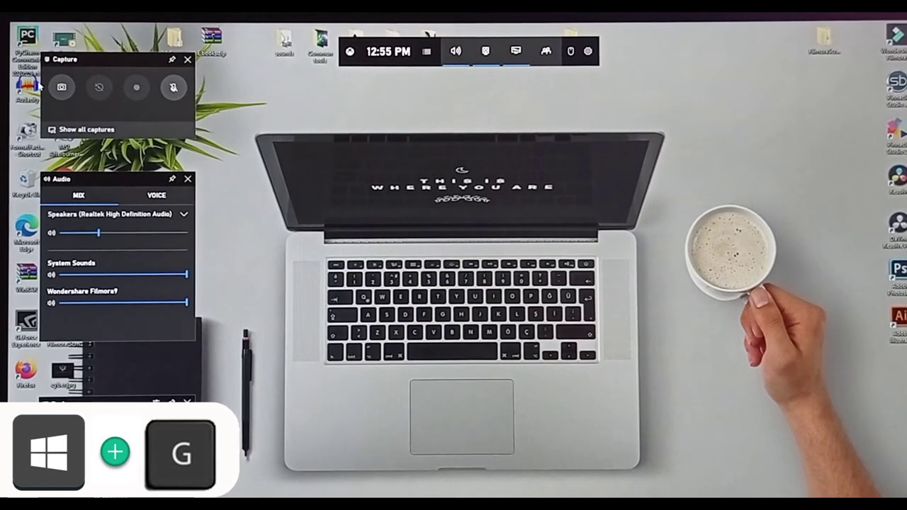
click(131, 196)
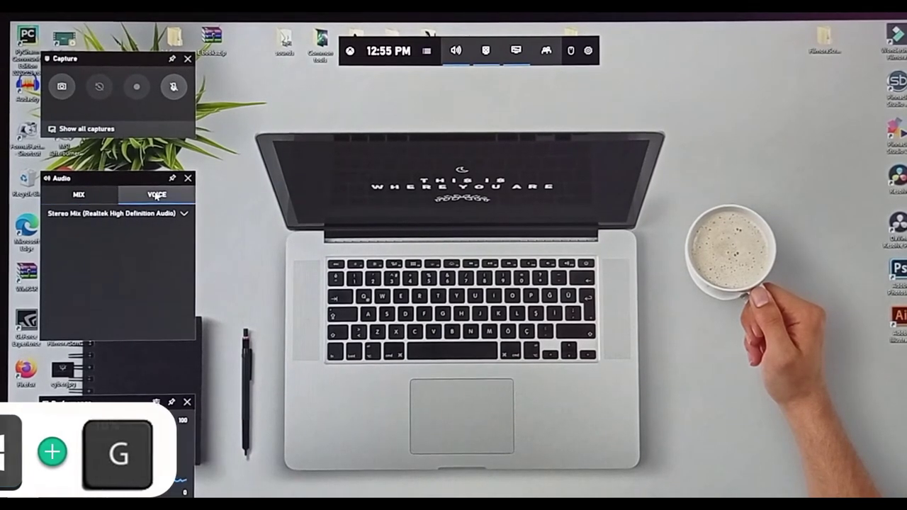
click(106, 202)
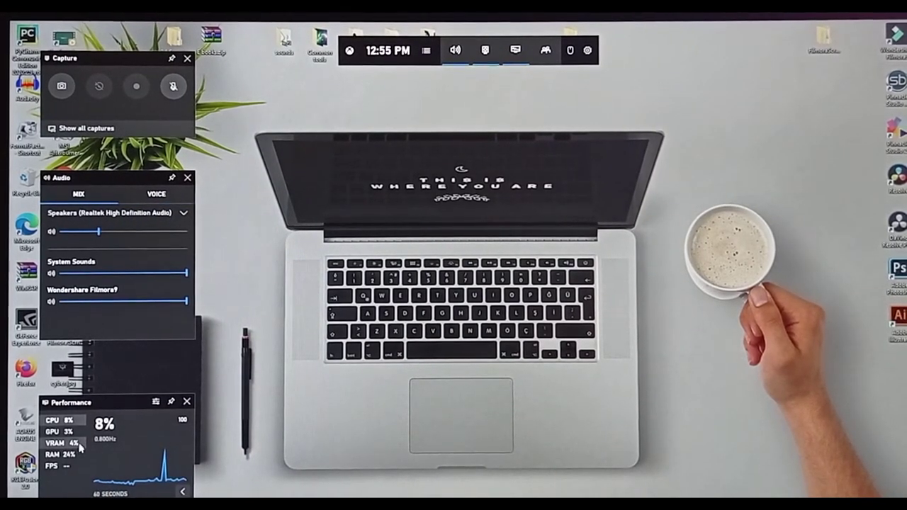
click(64, 442)
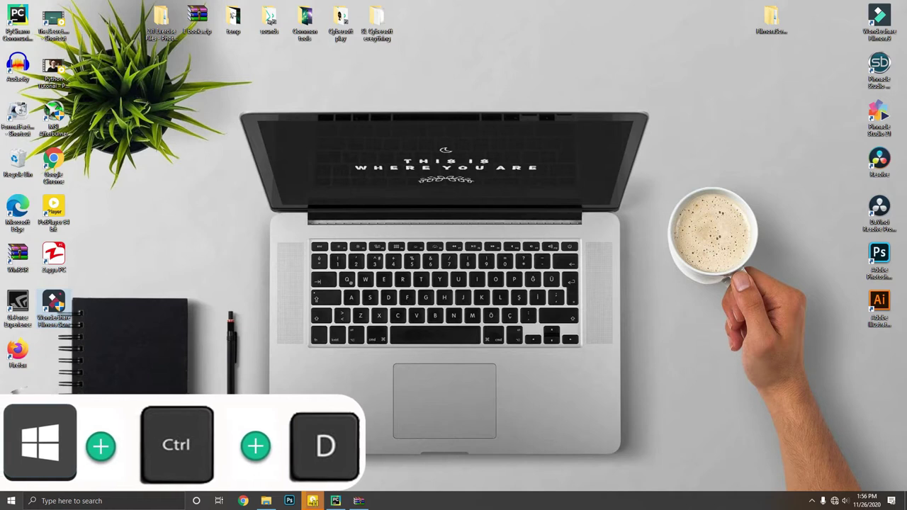
- Add a new virtual desktop with Win+Ctrl+D and switch to the one holding Settings
key(super+ctrl+d)
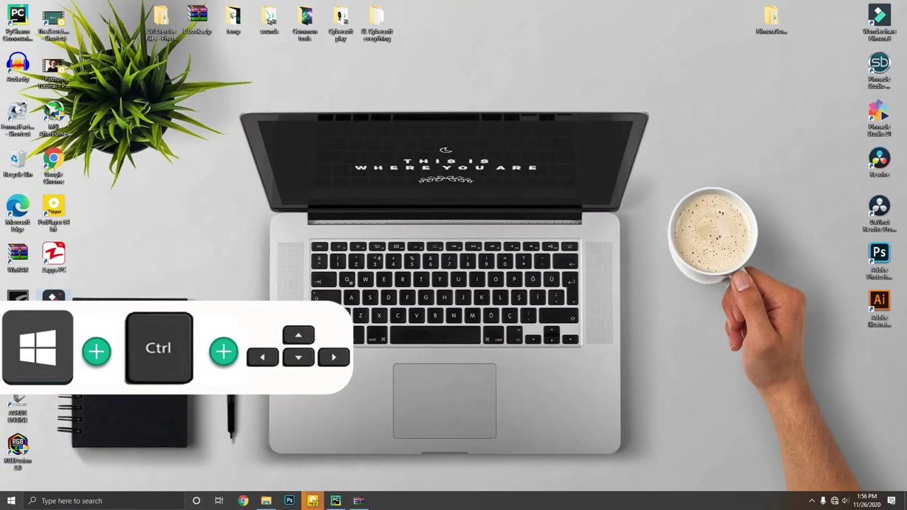
key(super+ctrl+Right)
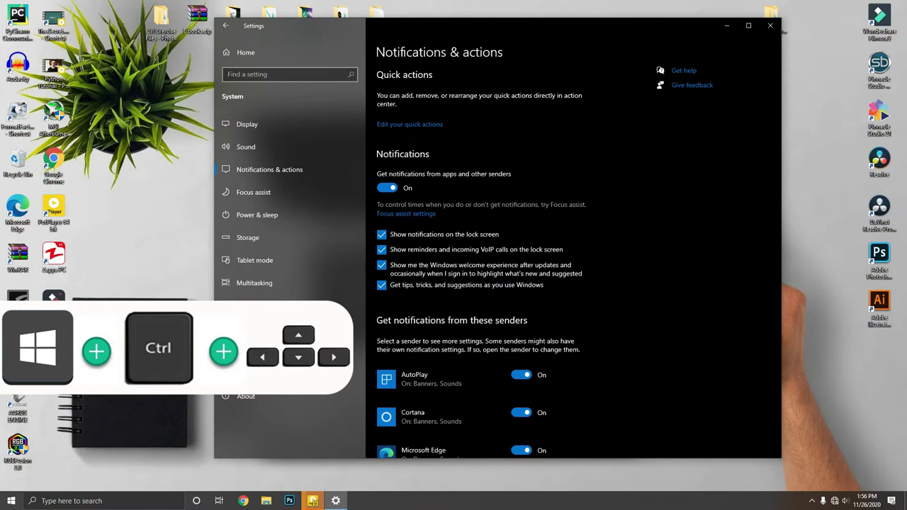
- Switch between the virtual desktops, close the current one with Win+Ctrl+F4, and close Settings
key(super+ctrl+Left)
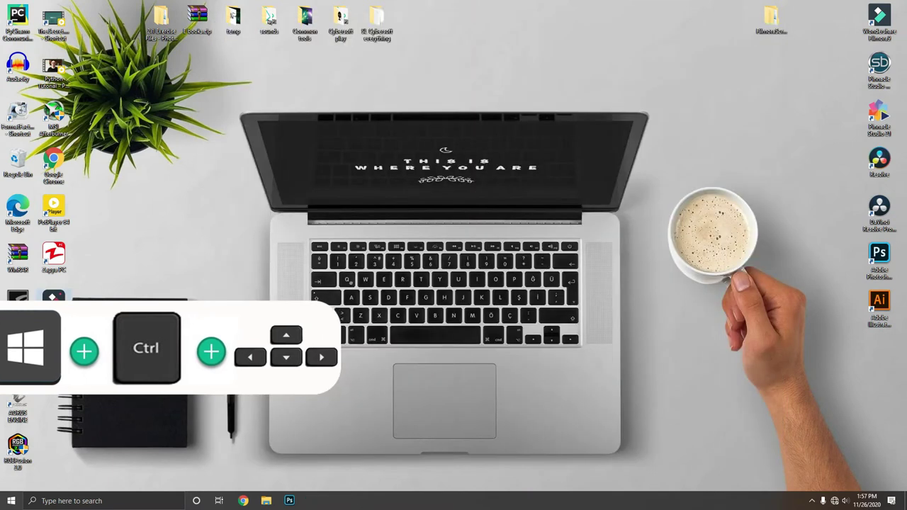
key(super+ctrl+Right)
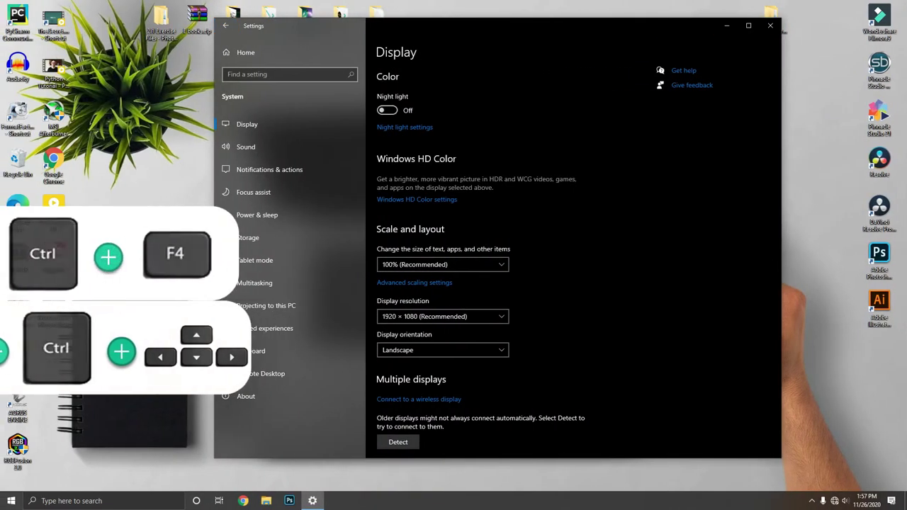
key(super+ctrl+F4)
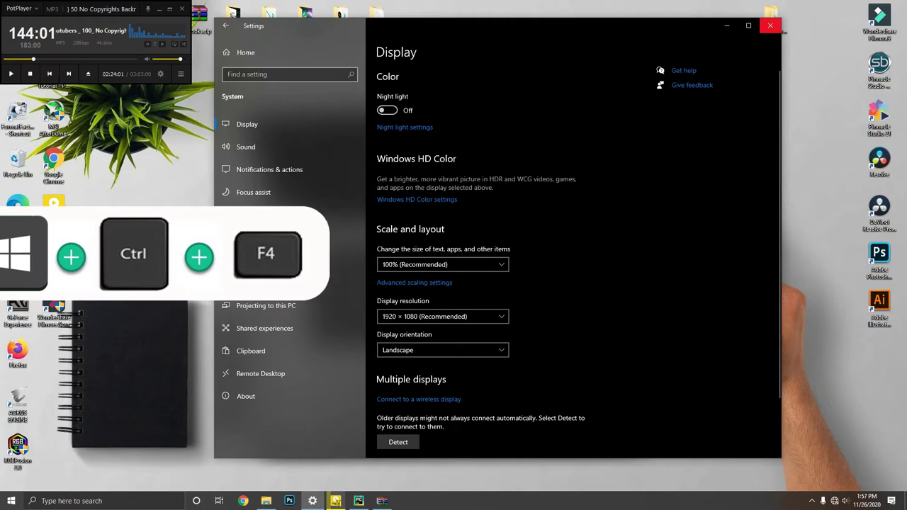
click(771, 27)
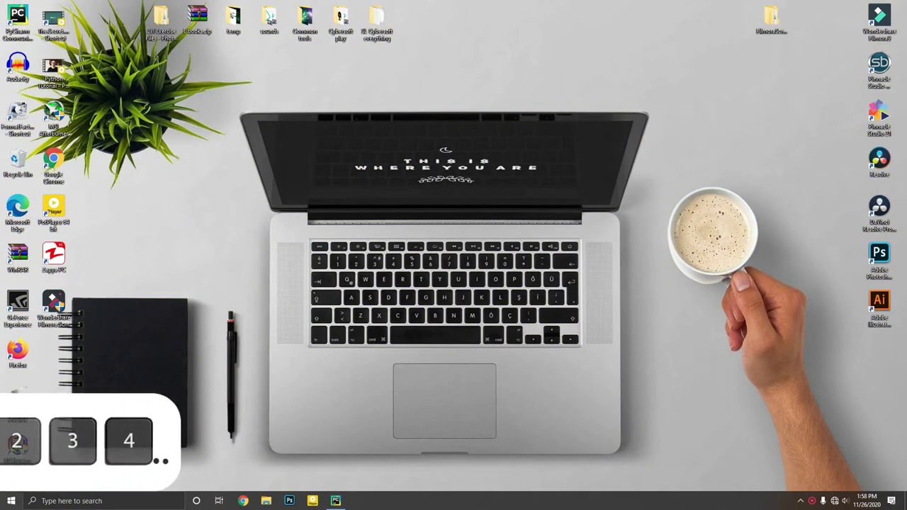
- Launch the pinned Chrome, File Explorer, Photoshop and PotPlayer apps with Win+1 through Win+4
key(super+1)
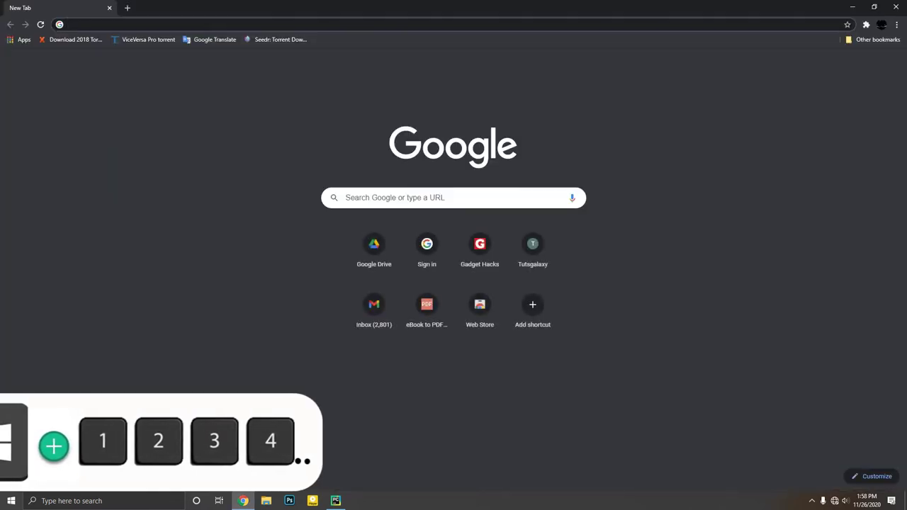
key(super+2)
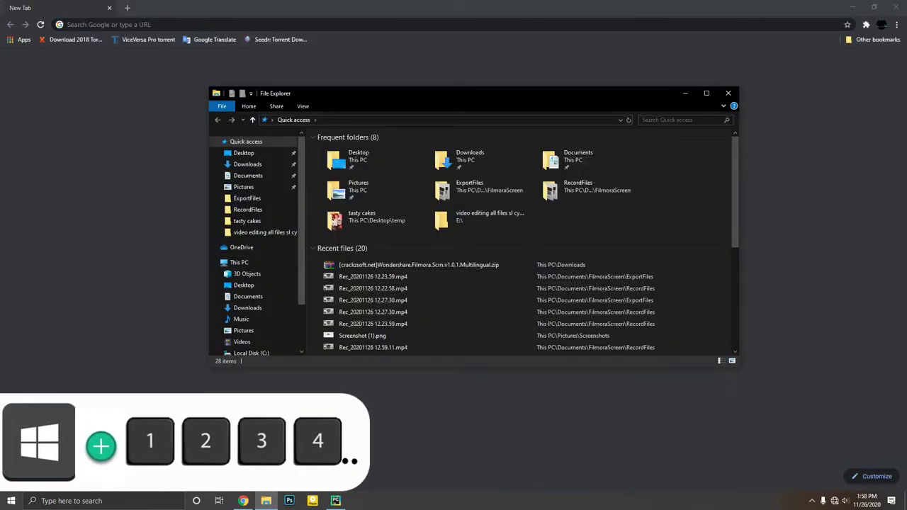
key(super+3)
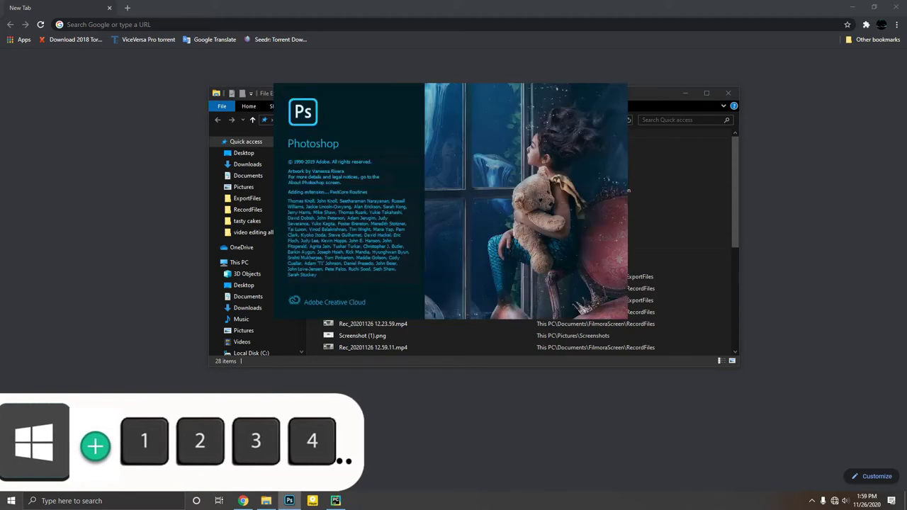
key(super+4)
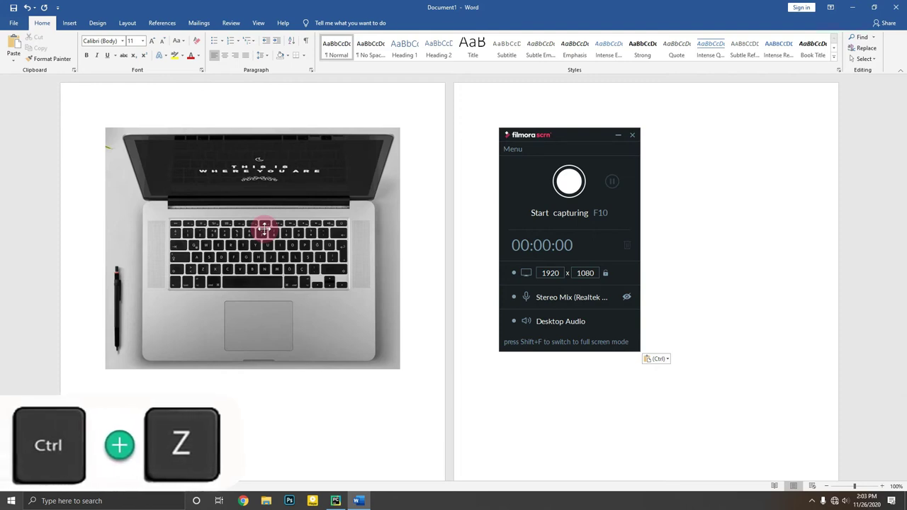
- Undo and redo the Filmora screenshot paste, leaving it undone, then open Task Manager
key(ctrl+z)
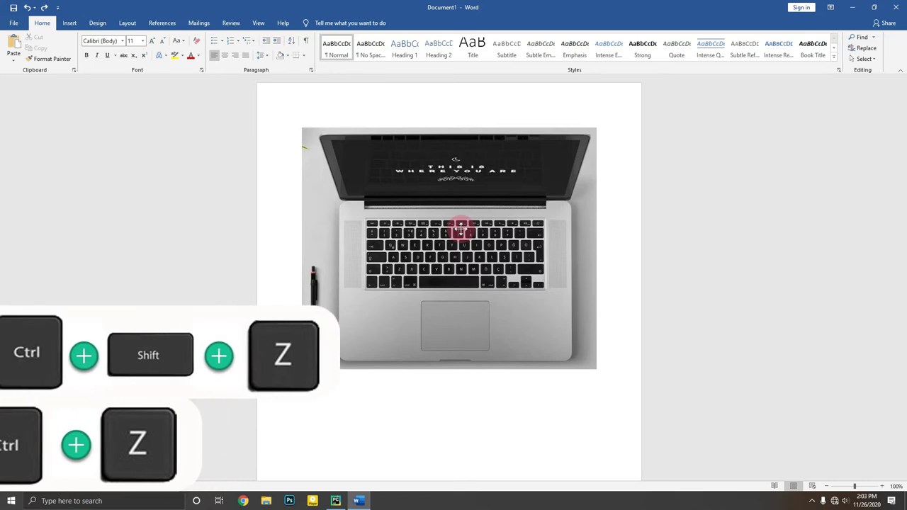
key(ctrl+shift+z)
key(ctrl+z)
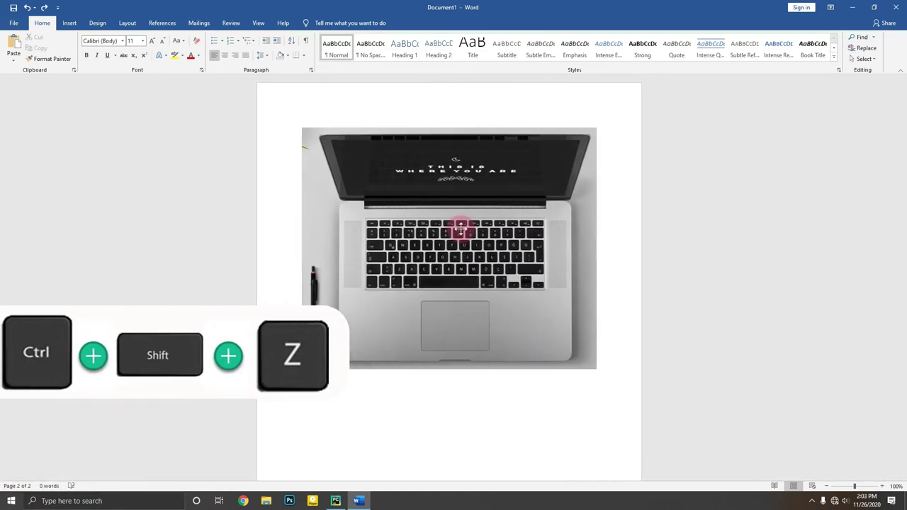
key(ctrl+shift+z)
key(ctrl+z)
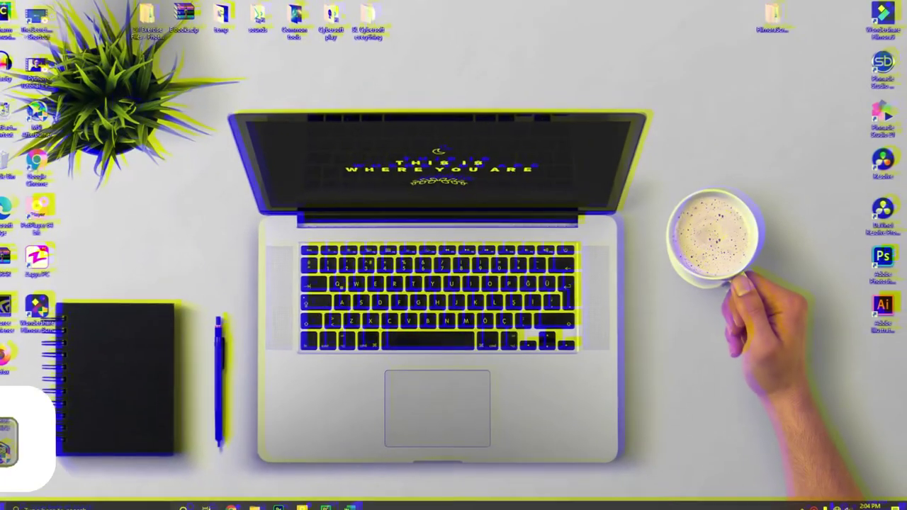
key(ctrl+shift+esc)
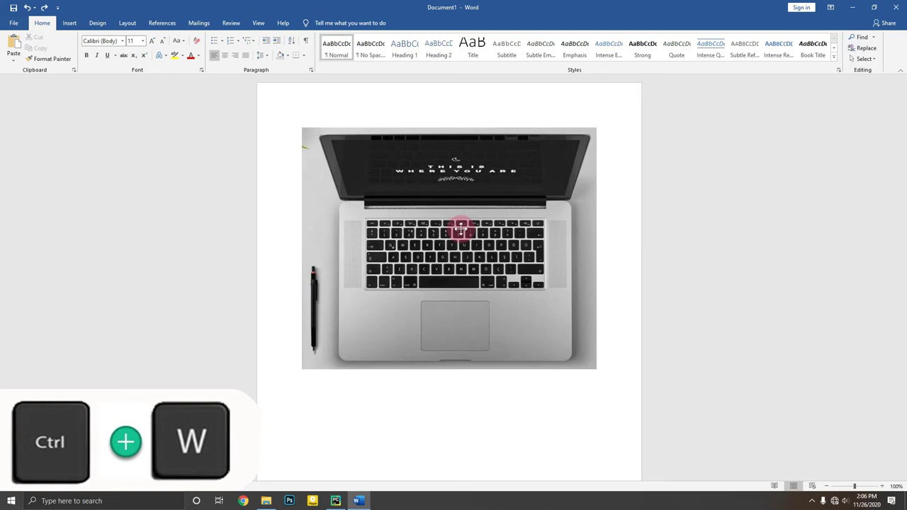
- Close a document, select all Word text, then select every file in the RecordFiles folder
key(ctrl+w)
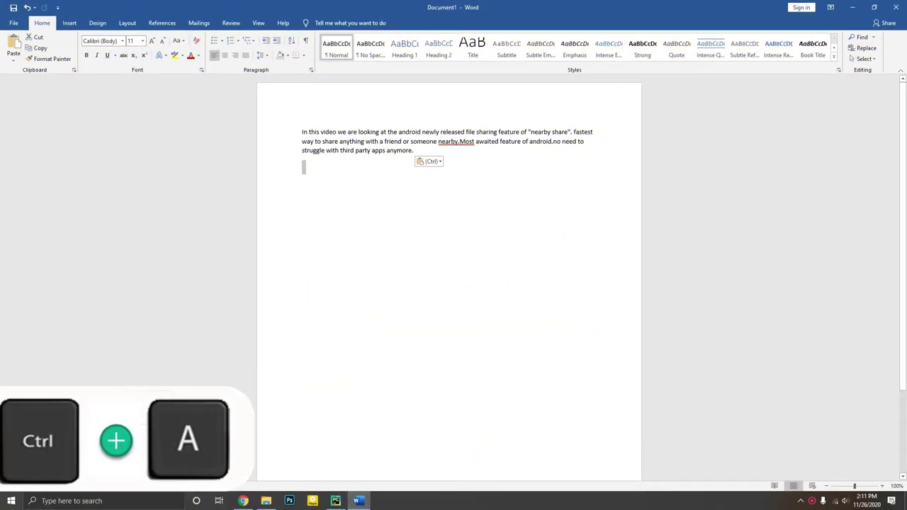
key(ctrl+a)
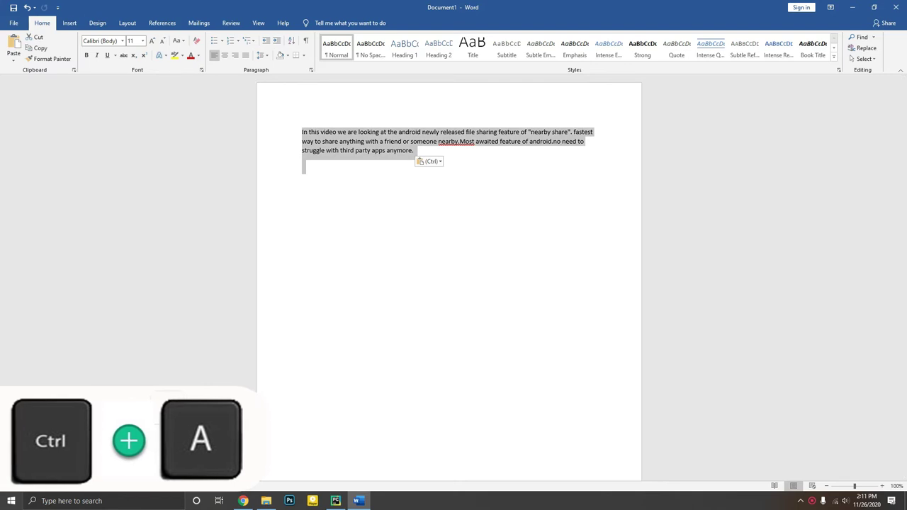
key(alt+Tab)
key(ctrl+a)
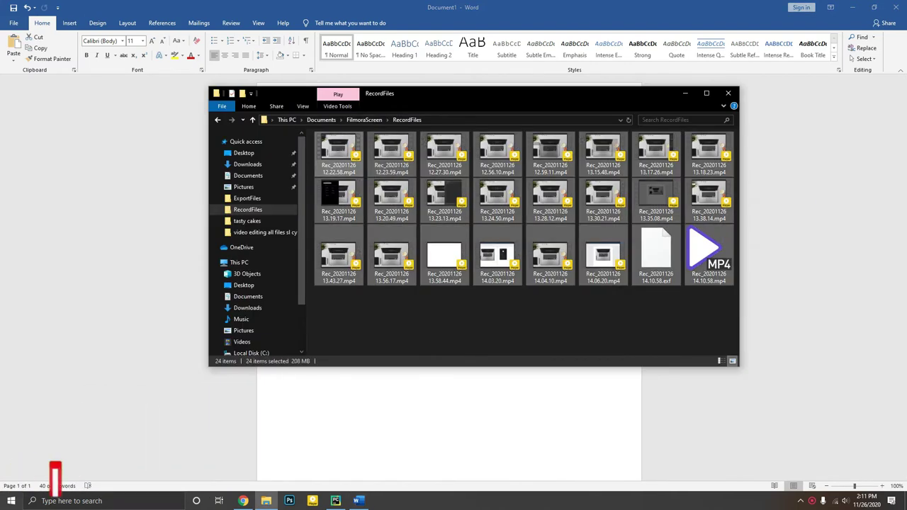
- Open Find to search the Word document, then start a search inside the RecordFiles folder
key(alt+Tab)
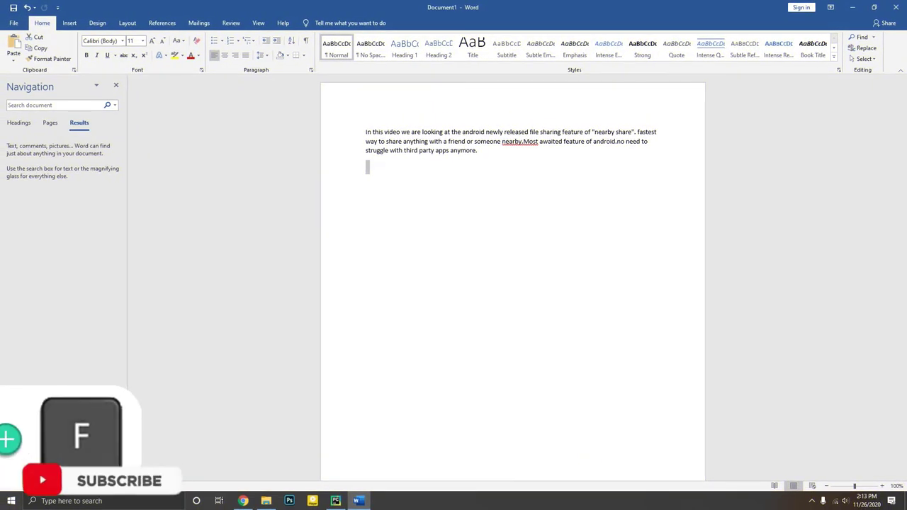
key(ctrl+f)
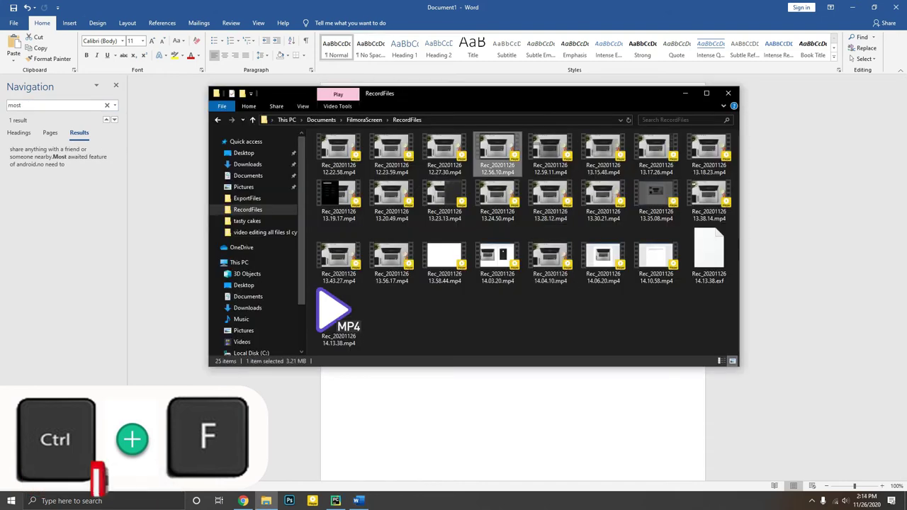
key(ctrl+f)
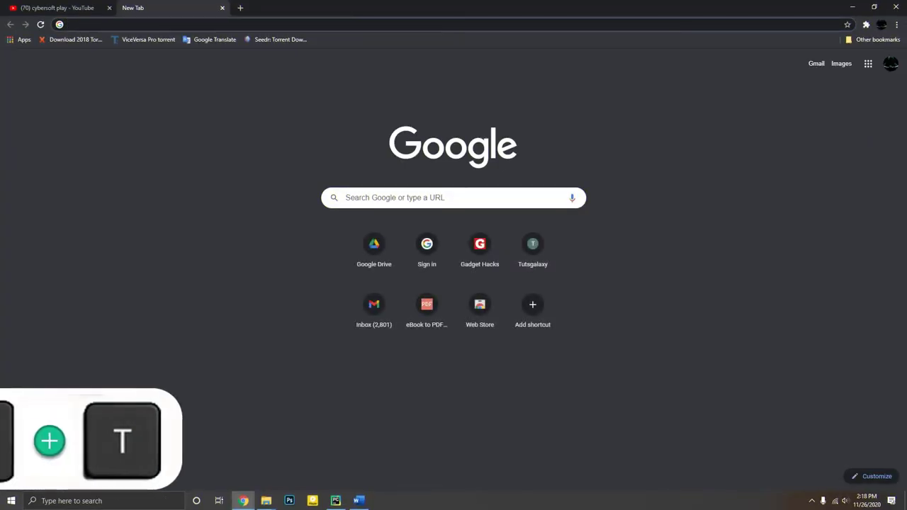
- Close the extra blank Chrome tabs and reopen the closed Nearby Share On Android video tab
key(ctrl+t)
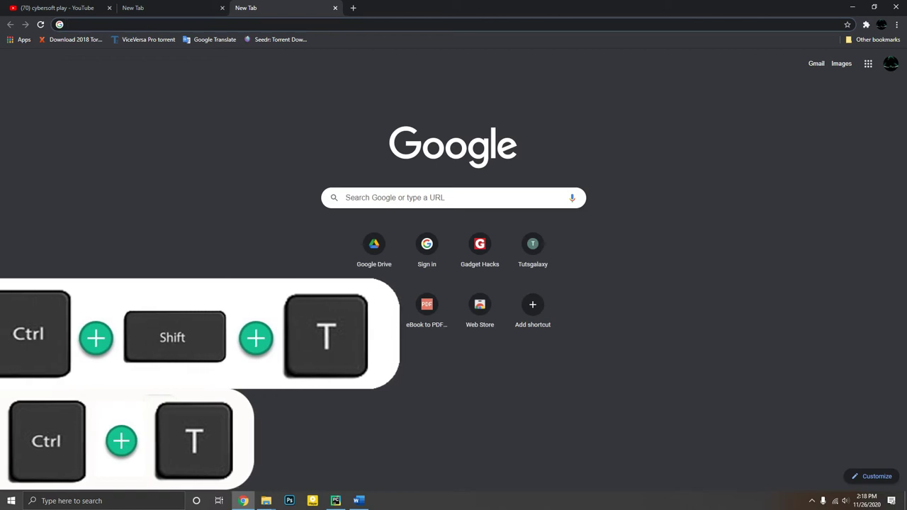
key(ctrl+w)
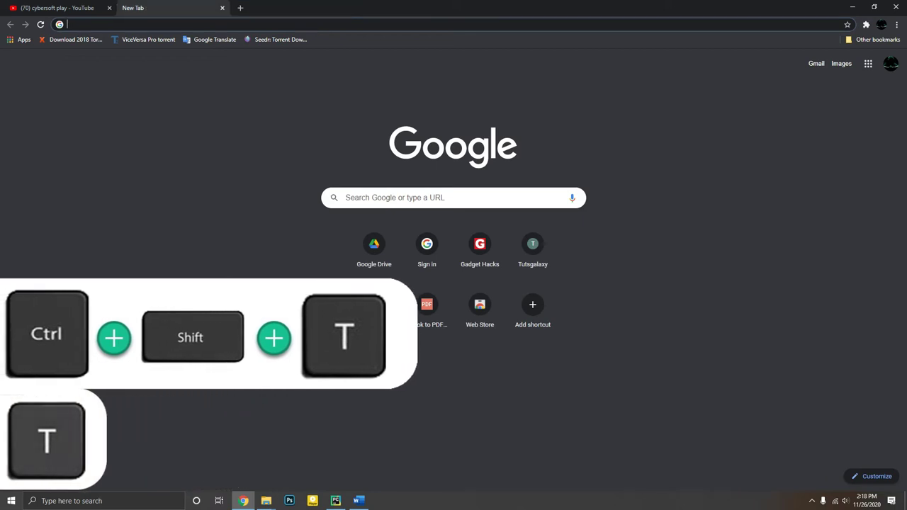
key(ctrl+w)
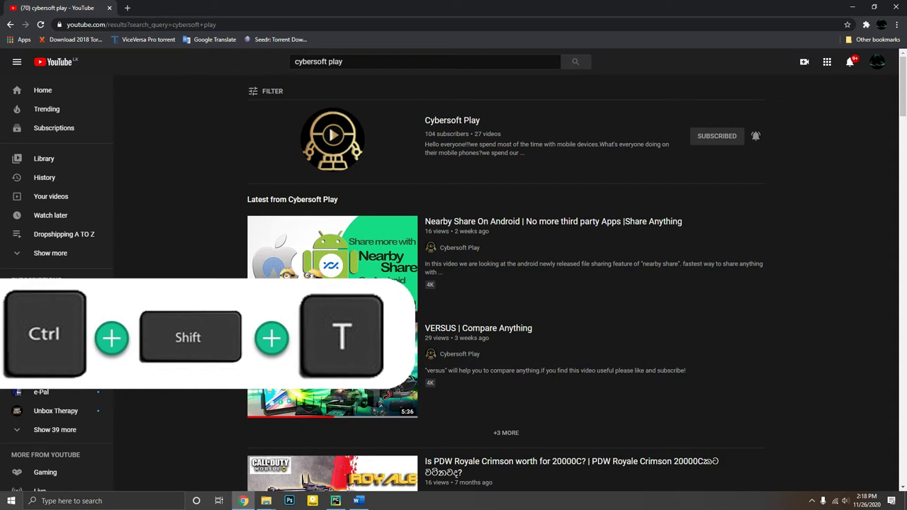
key(ctrl+shift+t)
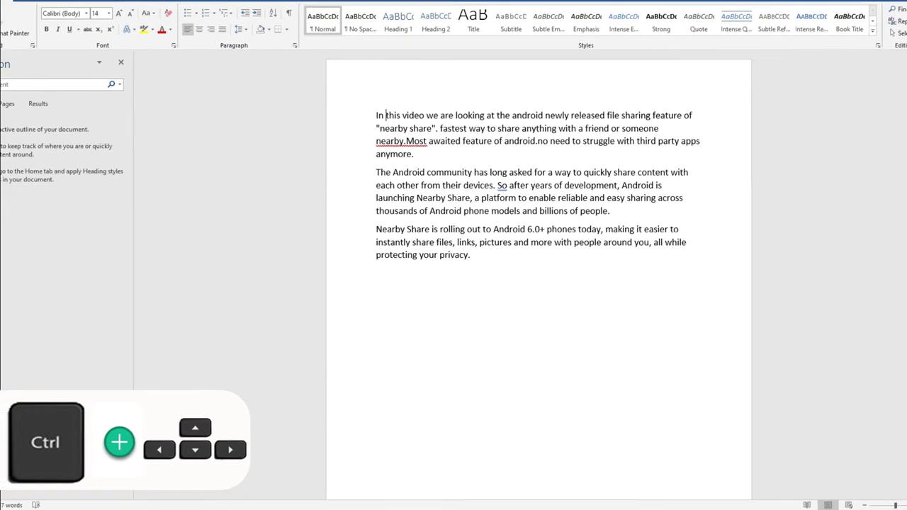
- Delete "with third party apps anymore." from the end of the first paragraph
key(ctrl+Right)
key(ctrl+Right)
key(ctrl+Right)
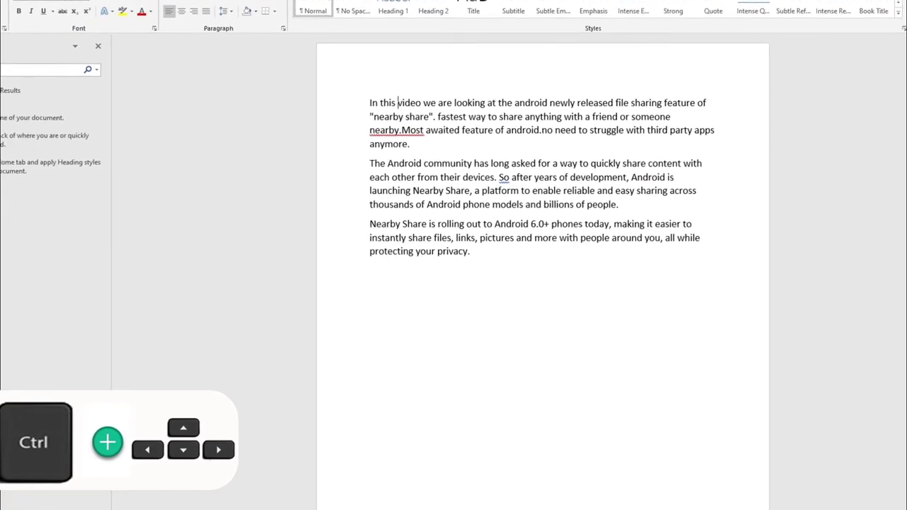
key(ctrl+Right)
key(ctrl+Right)
key(ctrl+Right)
key(ctrl+Right)
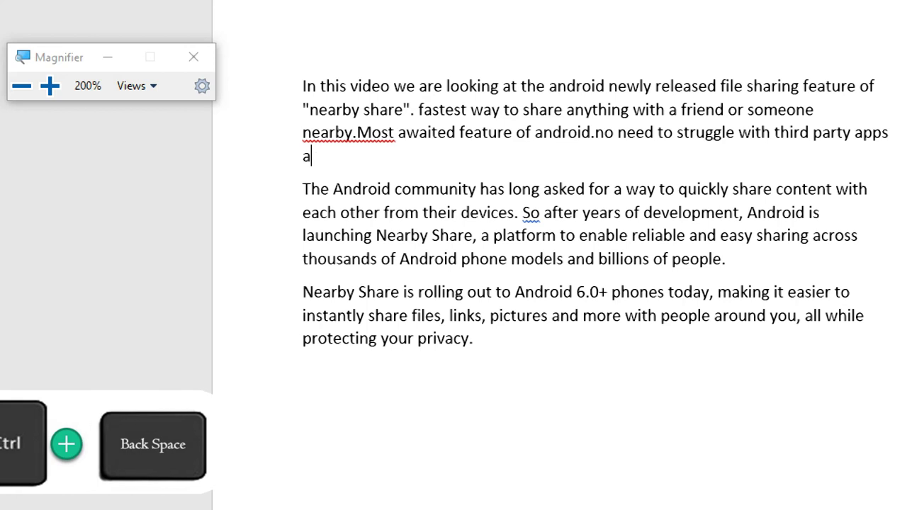
key(ctrl+BackSpace)
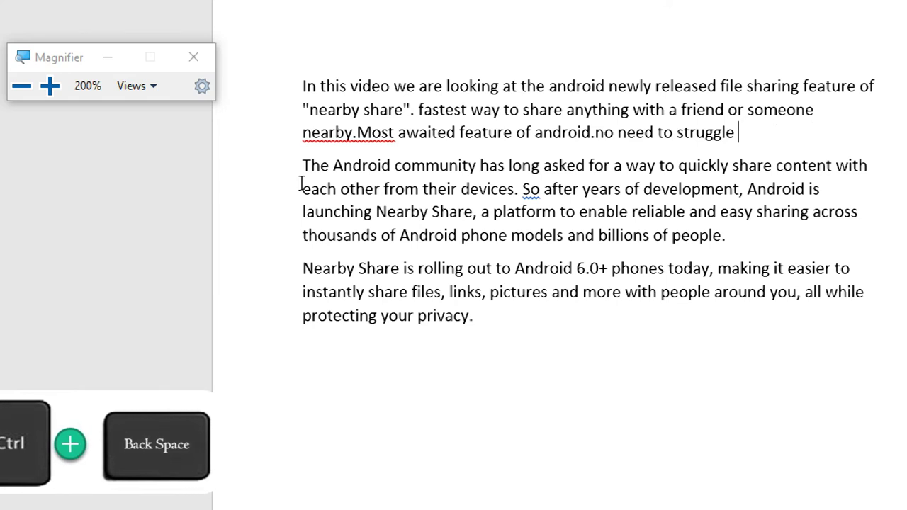
key(ctrl+BackSpace)
key(ctrl+BackSpace)
key(ctrl+BackSpace)
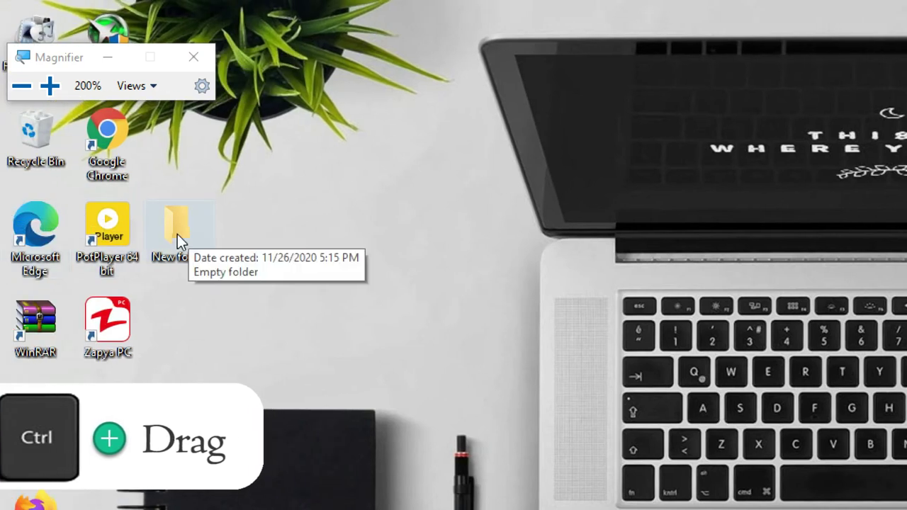
- Copy New folder twice on the desktop, then view and close Cybersoft play's properties (460 MB, 56 files)
drag(177, 234, 255, 244)
drag(234, 128, 366, 168)
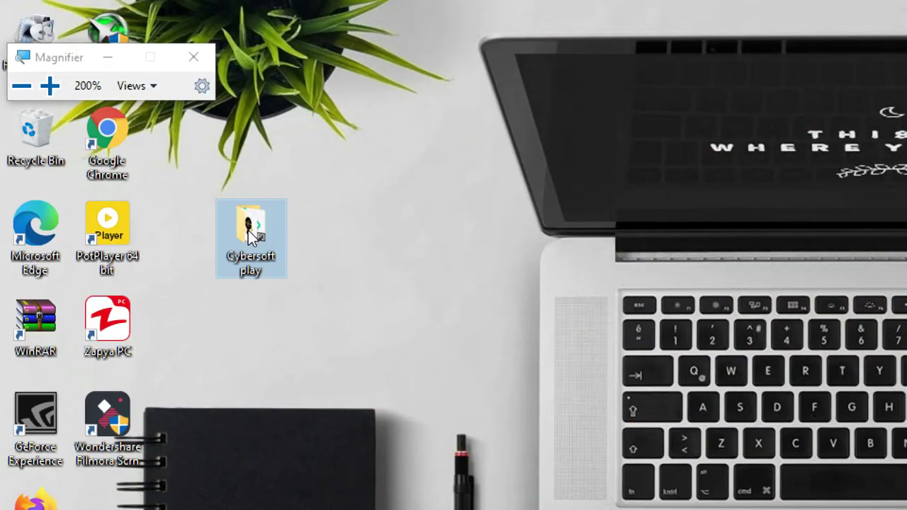
key(Return)
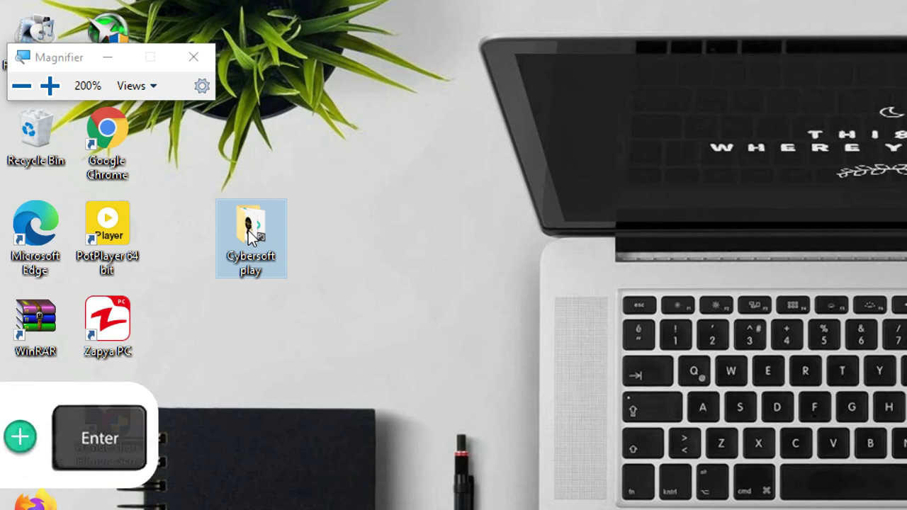
key(alt+Return)
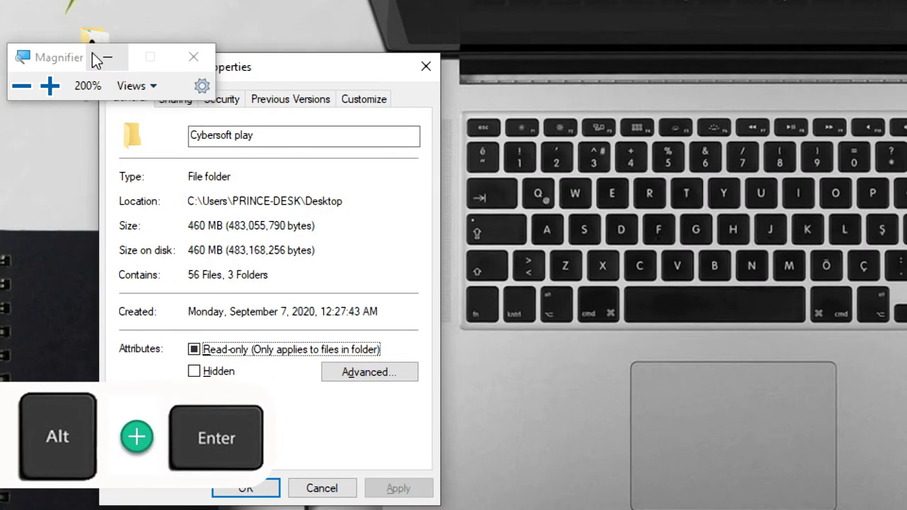
key(Escape)
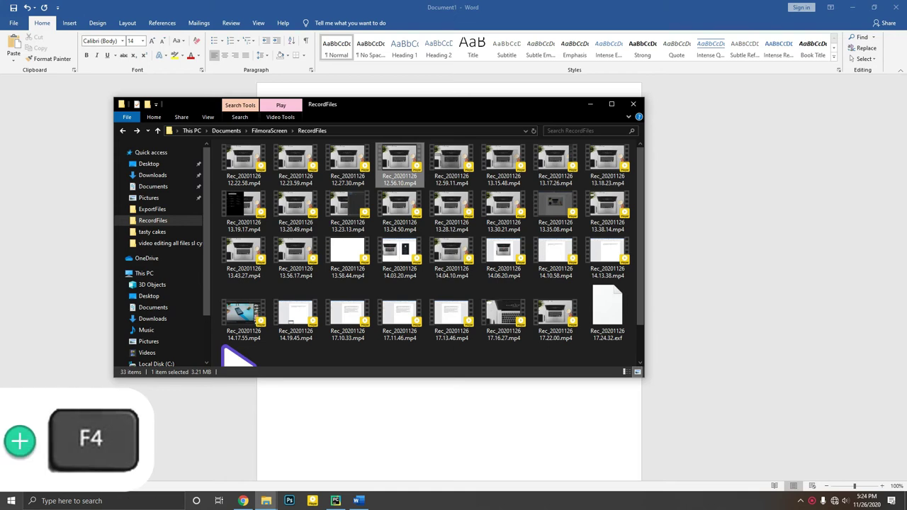
- Close RecordFiles, Word without saving, and Chrome, then bring up Shut Down Windows and change its option
key(alt+F4)
key(alt+F4)
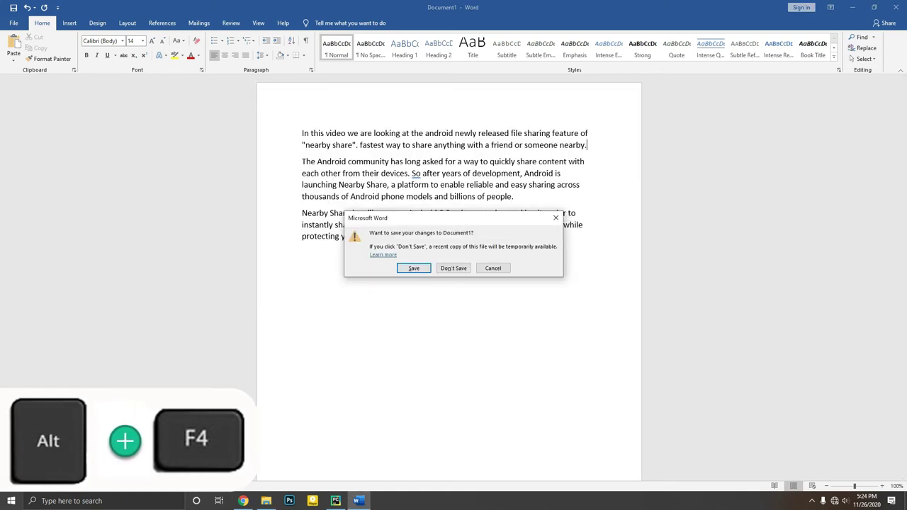
key(Return)
key(alt+F4)
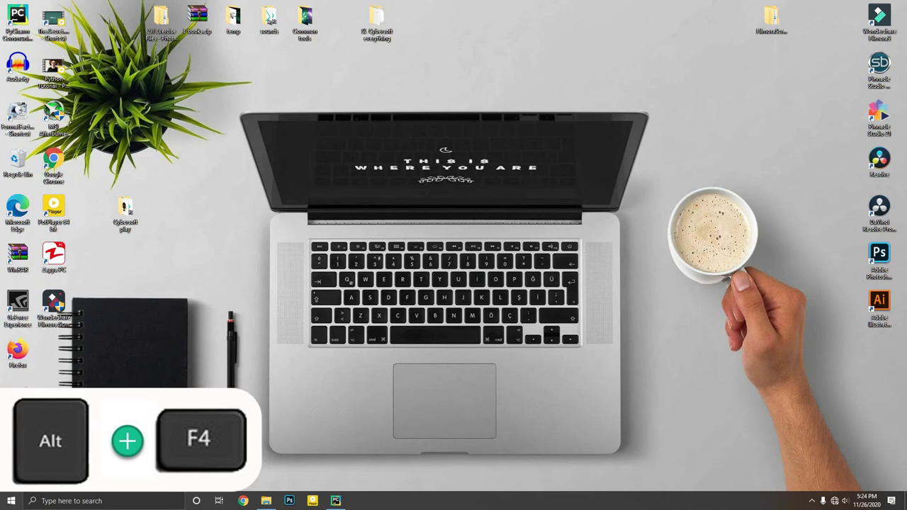
key(alt+F4)
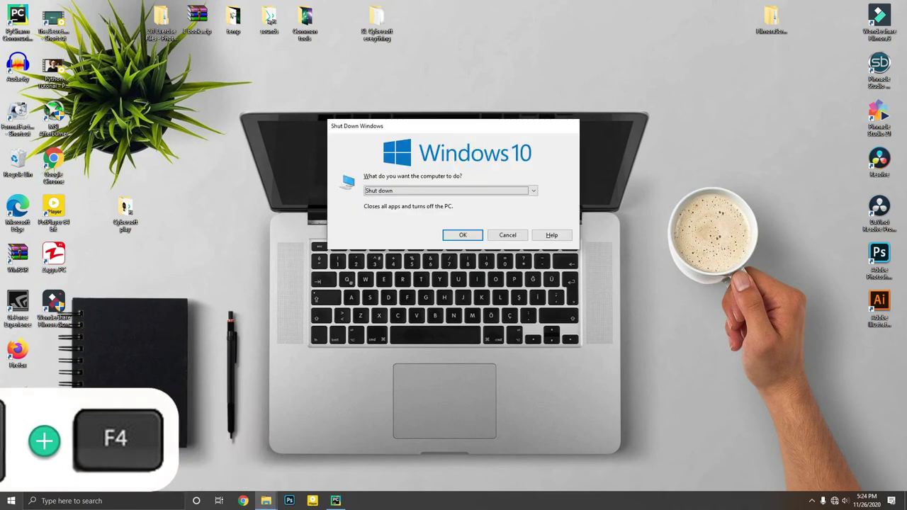
key(Up)
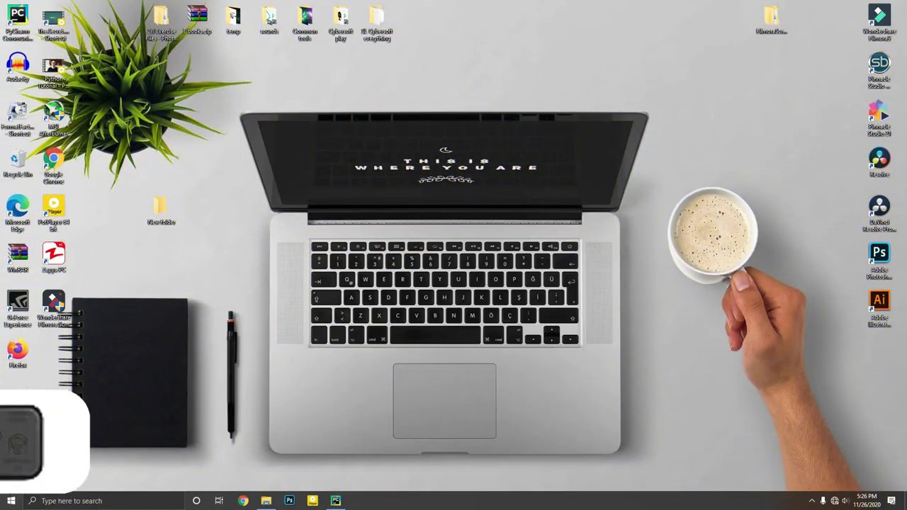
- Magnify the desktop to 200%, put New folder into rename mode, and insert six emojis into the address bar
key(super+plus)
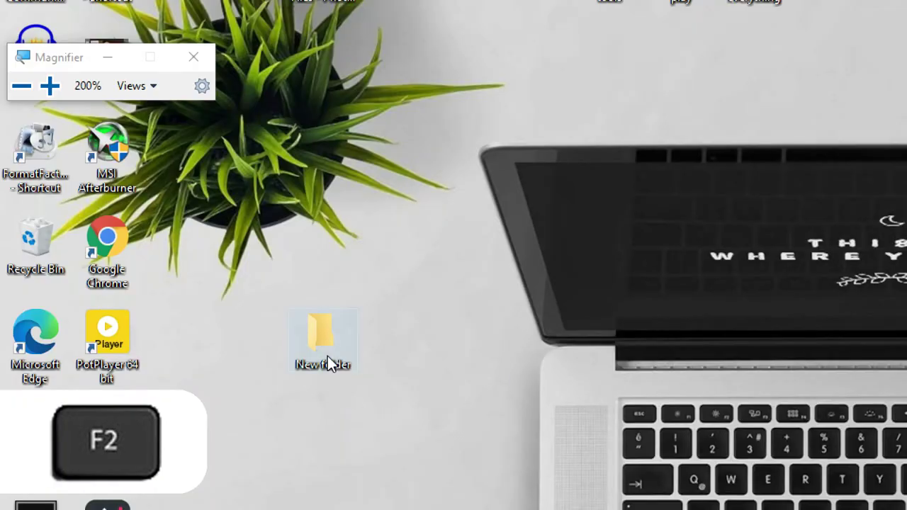
key(F2)
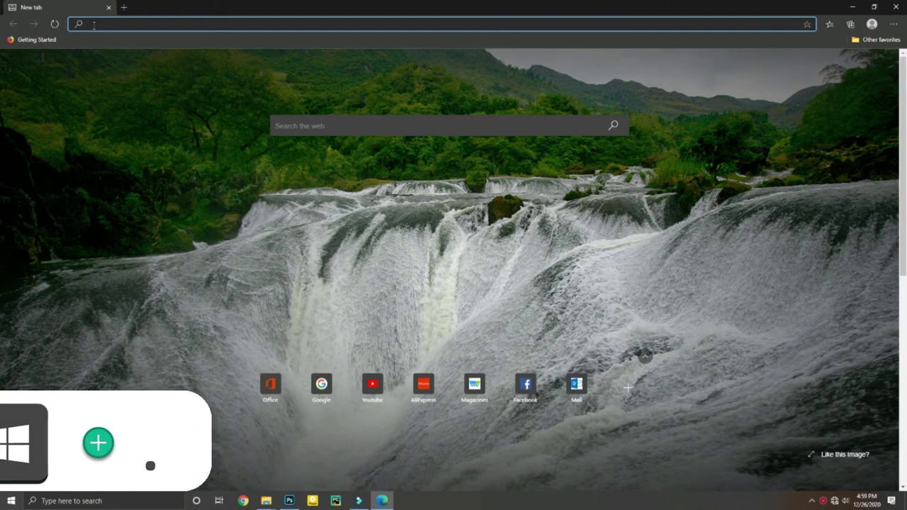
key(super+period)
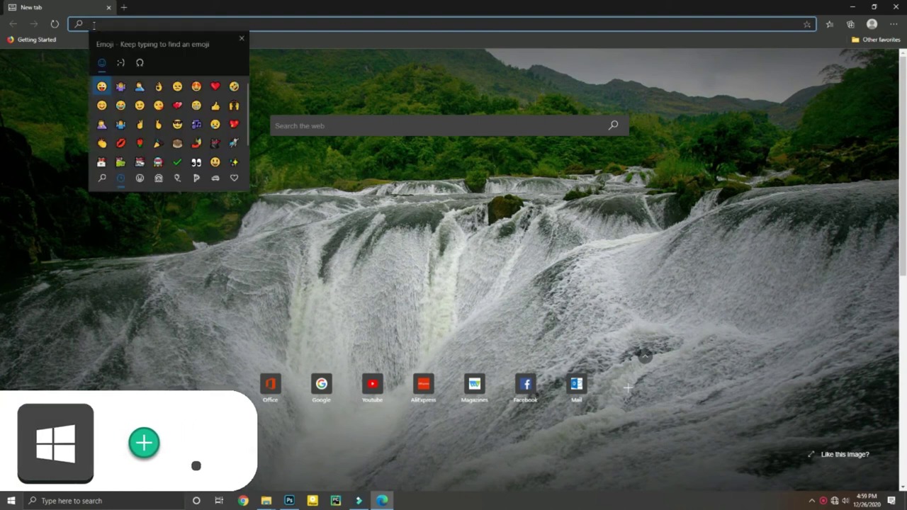
click(139, 87)
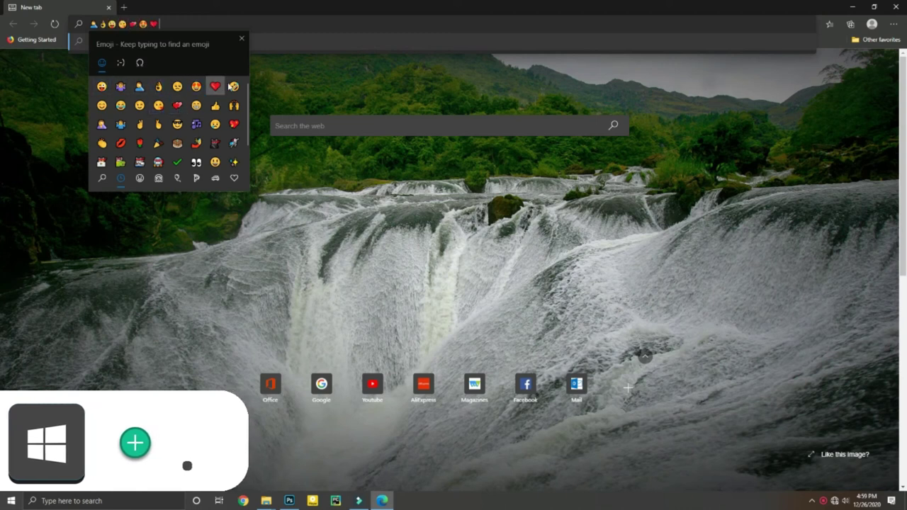
click(232, 87)
click(233, 124)
click(215, 124)
click(196, 124)
click(177, 142)
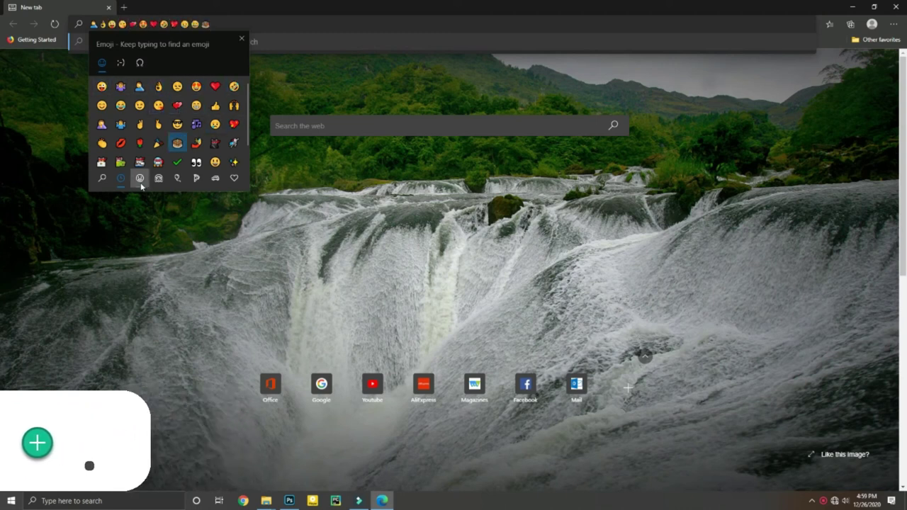
- Browse other emoji panel categories, ending on the symbols and hearts emojis
click(140, 178)
click(196, 178)
click(215, 178)
click(234, 178)
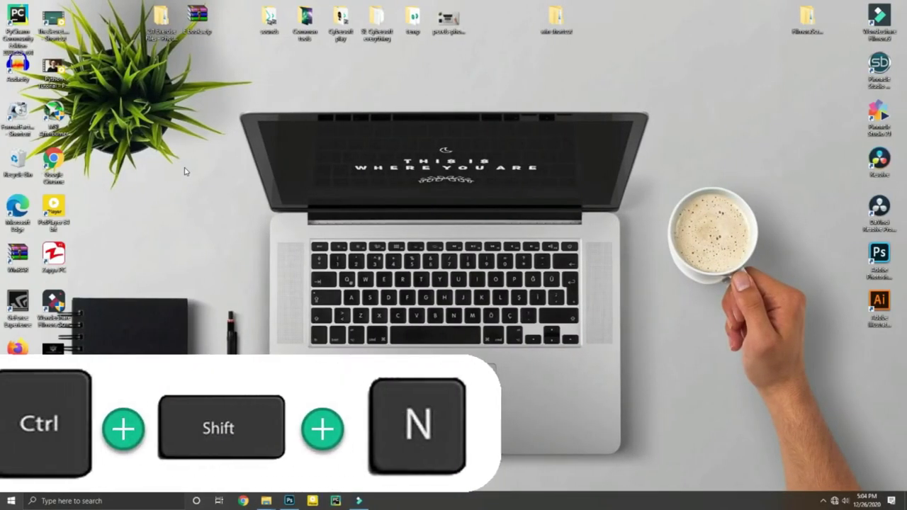
- Create two desktop folders with Ctrl+Shift+N, keeping the default name New folder for each
key(ctrl+shift+n)
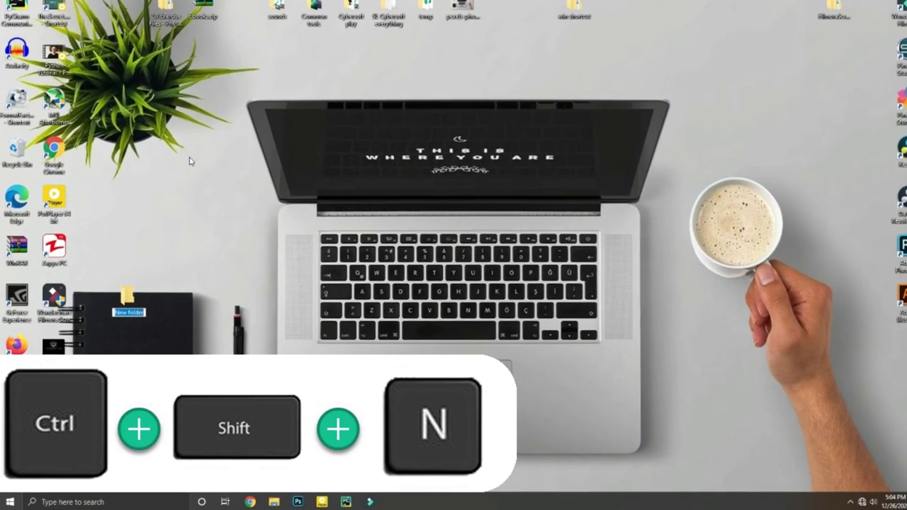
key(Return)
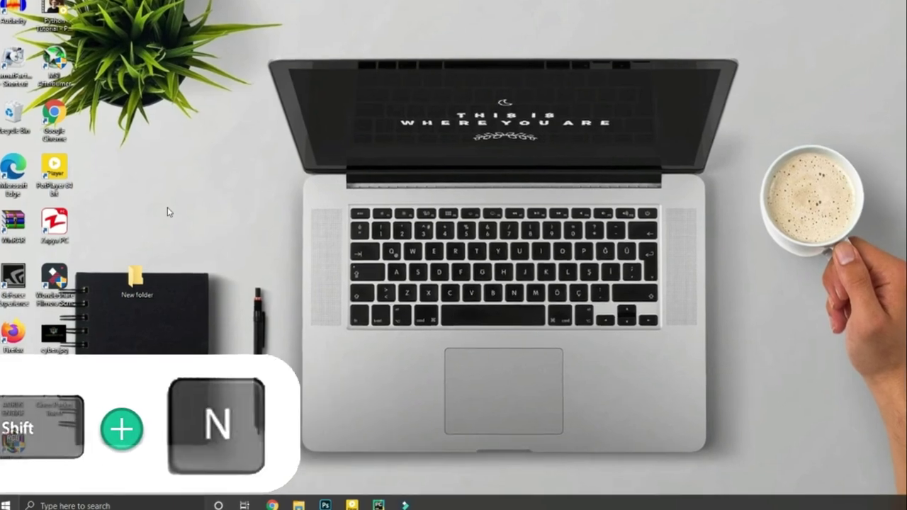
key(ctrl+shift+n)
key(Return)
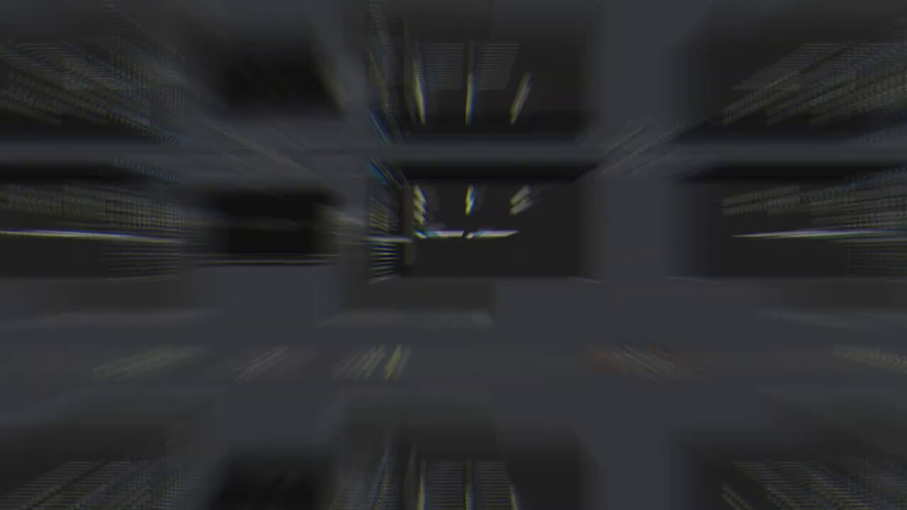